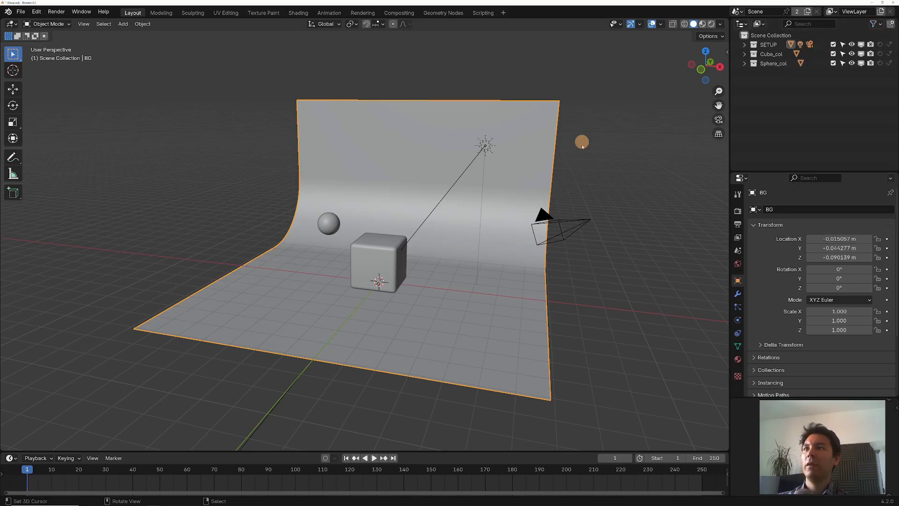
# - Enlarge the timeline area below the 3D viewport and switch it to the Shader Editor
pyautogui.keyDown('shift'); pyautogui.moveTo(528, 270); pyautogui.dragTo(534, 235, button='middle'); pyautogui.keyUp('shift')
pyautogui.moveTo(455, 450); pyautogui.dragTo(457, 284)
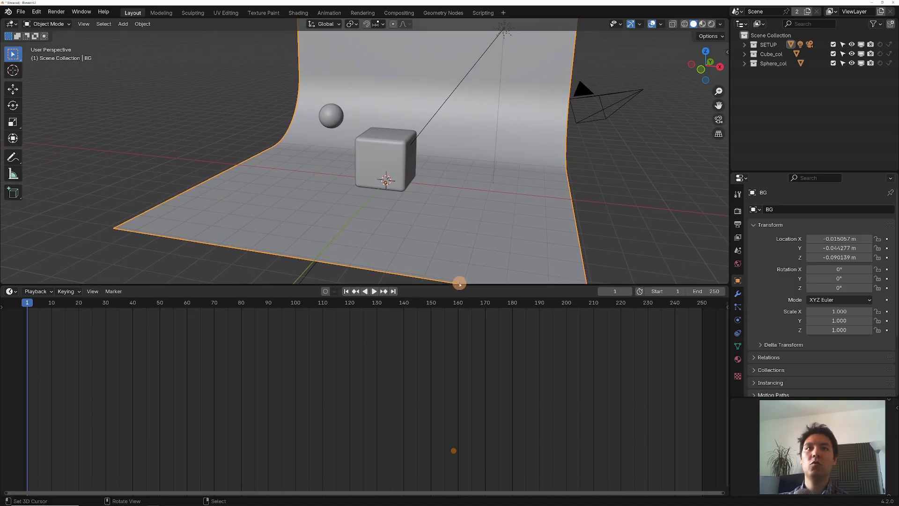
pyautogui.click(12, 291)
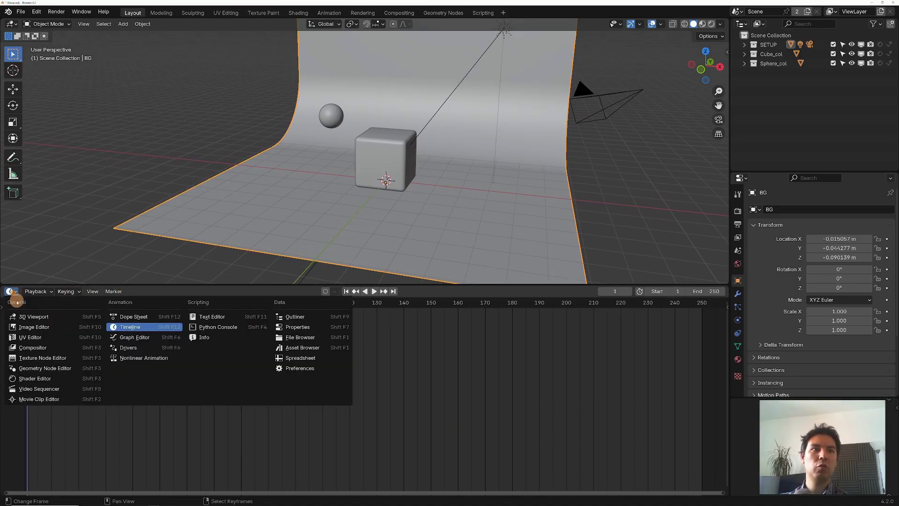
pyautogui.click(52, 379)
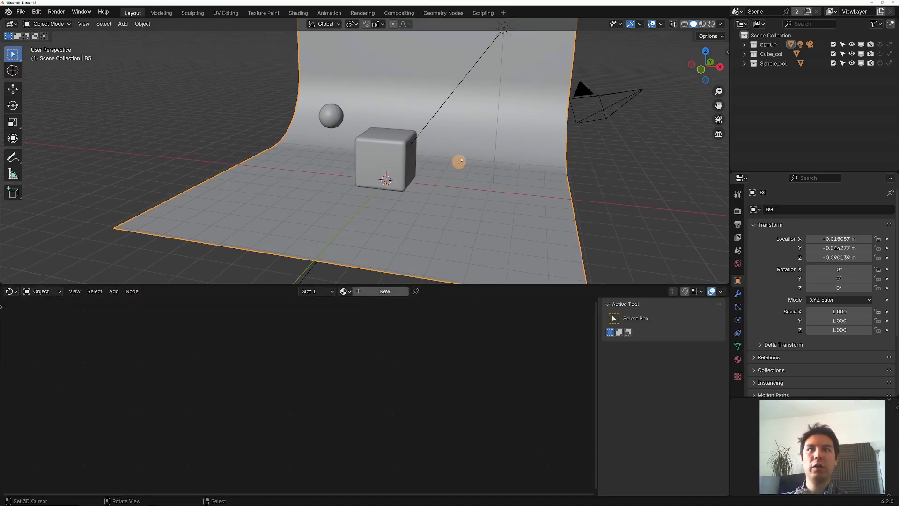
# - Show the viewport in rendered shading and limit rendering to a region framing the cube, sphere and backdrop
pyautogui.moveTo(460, 160); pyautogui.dragTo(619, 67, button='middle')
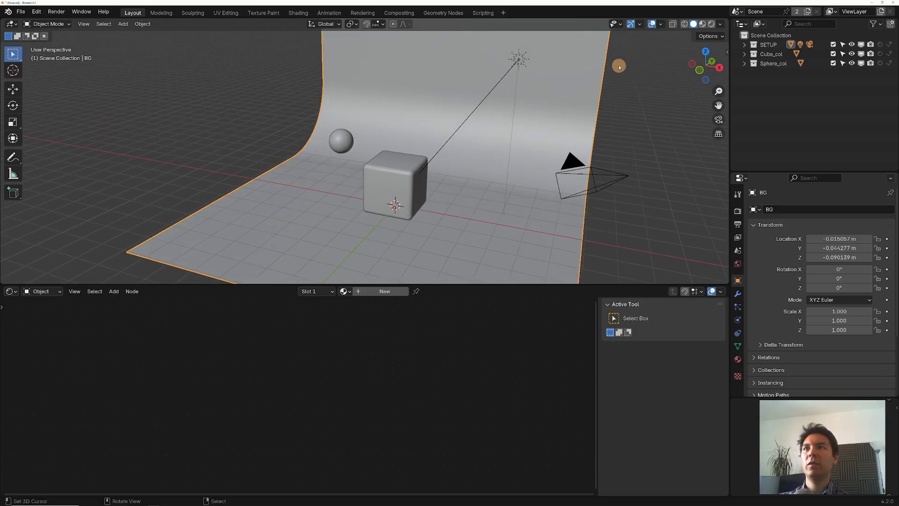
pyautogui.click(712, 24)
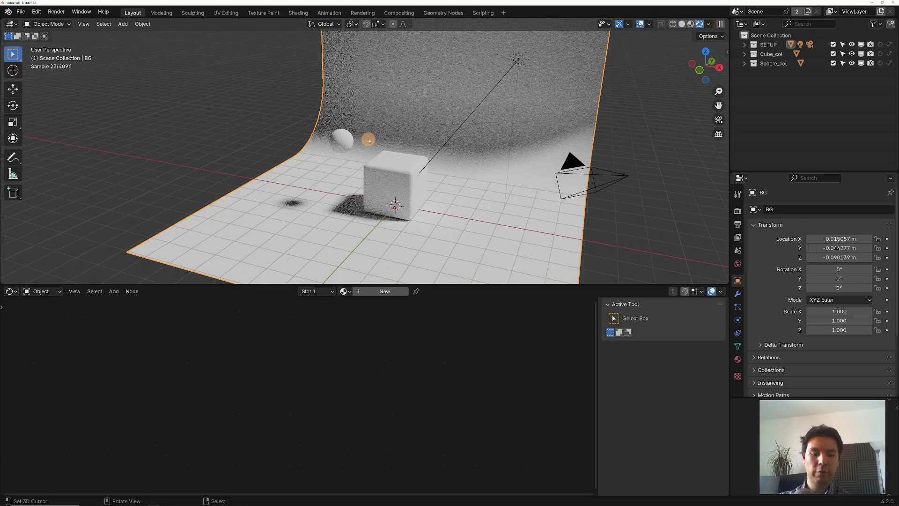
pyautogui.hotkey('ctrl', 'b')
pyautogui.moveTo(212, 40); pyautogui.dragTo(578, 272)
pyautogui.keyDown('shift'); pyautogui.moveTo(509, 194); pyautogui.dragTo(499, 183, button='middle'); pyautogui.keyUp('shift')
# - Set the Cycles device to GPU Compute and the viewport max samples to 10
pyautogui.click(739, 212)
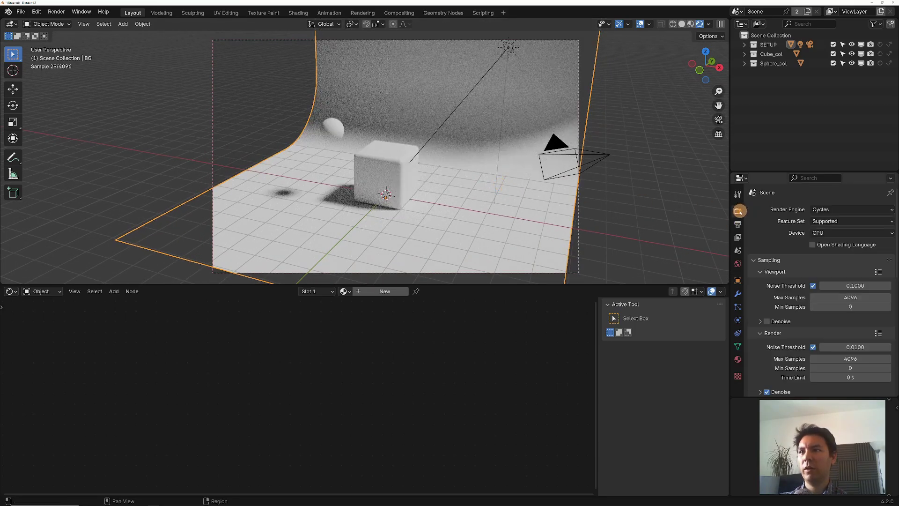
pyautogui.click(828, 233)
pyautogui.click(823, 252)
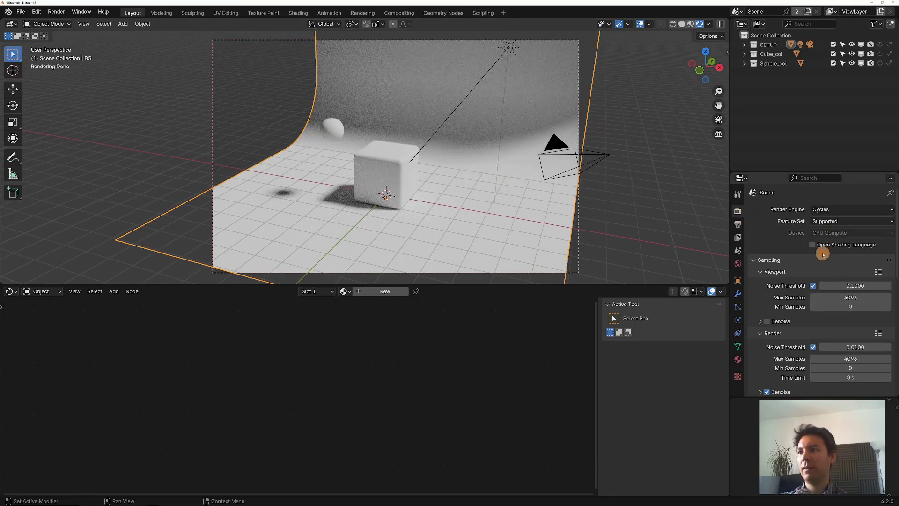
pyautogui.click(848, 295)
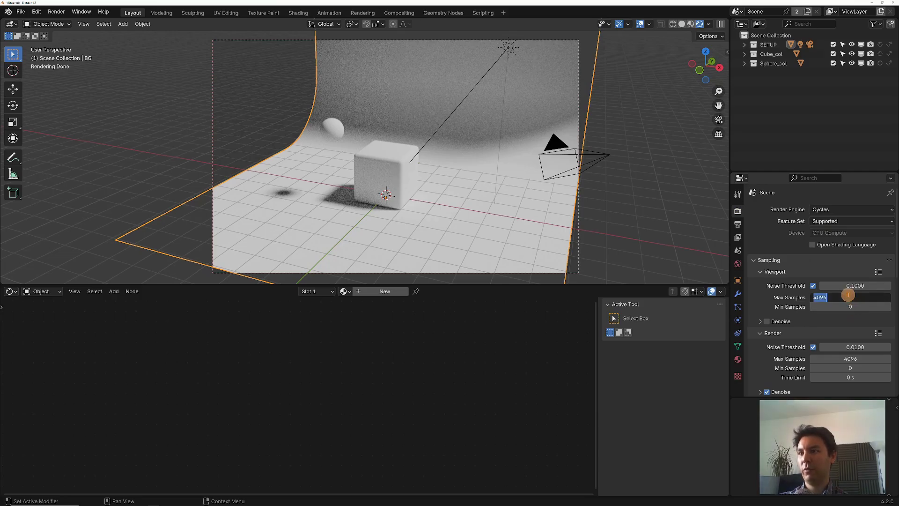
pyautogui.write('10')
pyautogui.press('Return')
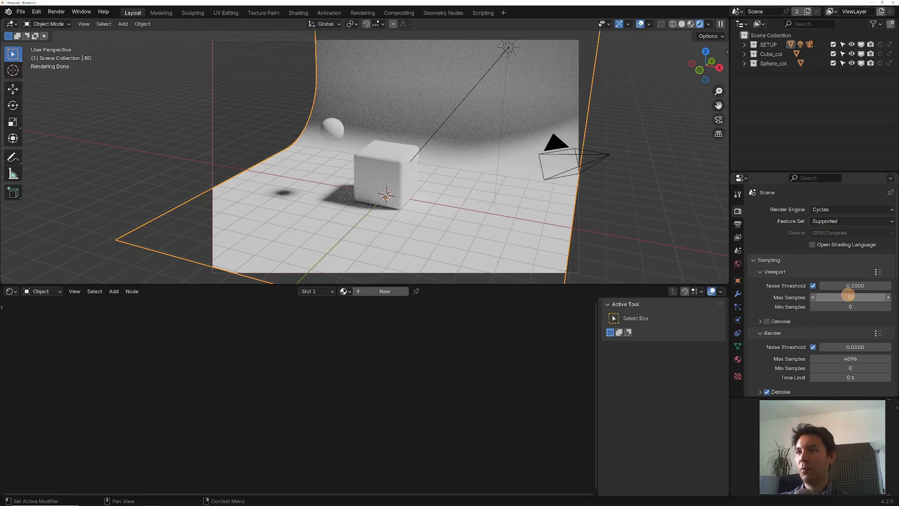
# - Enable denoising for the viewport render and collapse the viewport sampling settings
pyautogui.click(766, 321)
pyautogui.click(760, 321)
pyautogui.click(839, 335)
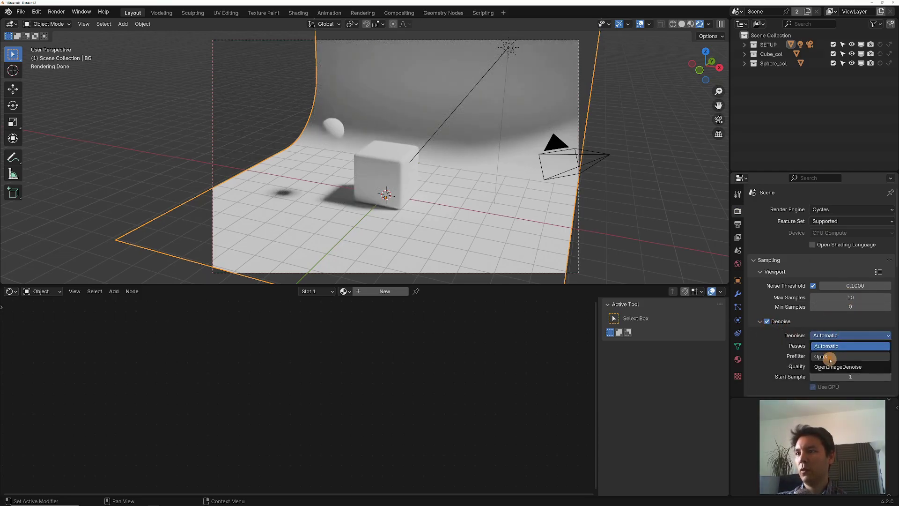
pyautogui.click(758, 321)
pyautogui.click(757, 272)
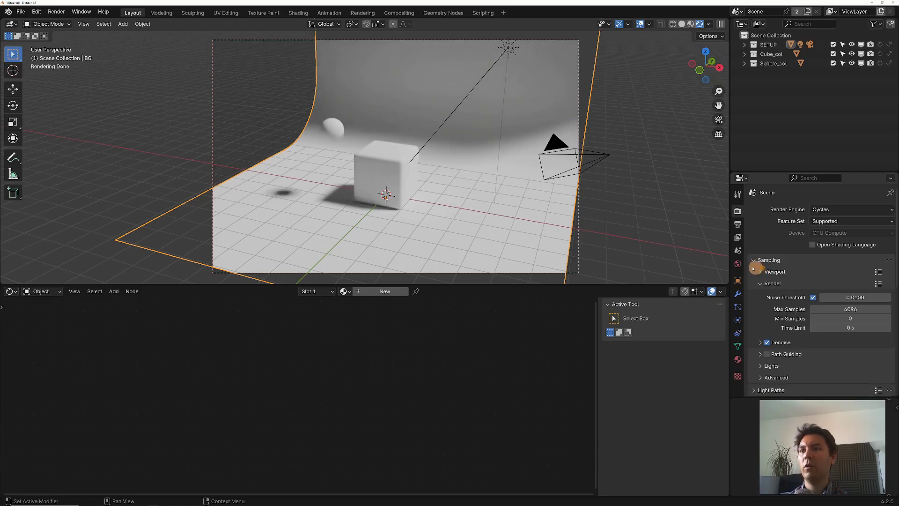
# - Expand the SETUP collection and give the BG backdrop a new material with metallic 0.436 and roughness 0.132
pyautogui.moveTo(470, 108); pyautogui.dragTo(538, 94, button='middle')
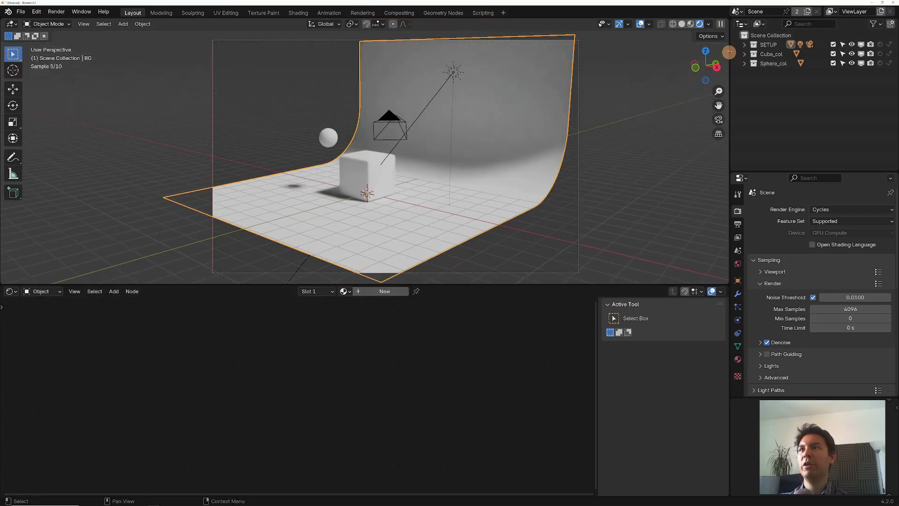
pyautogui.click(744, 45)
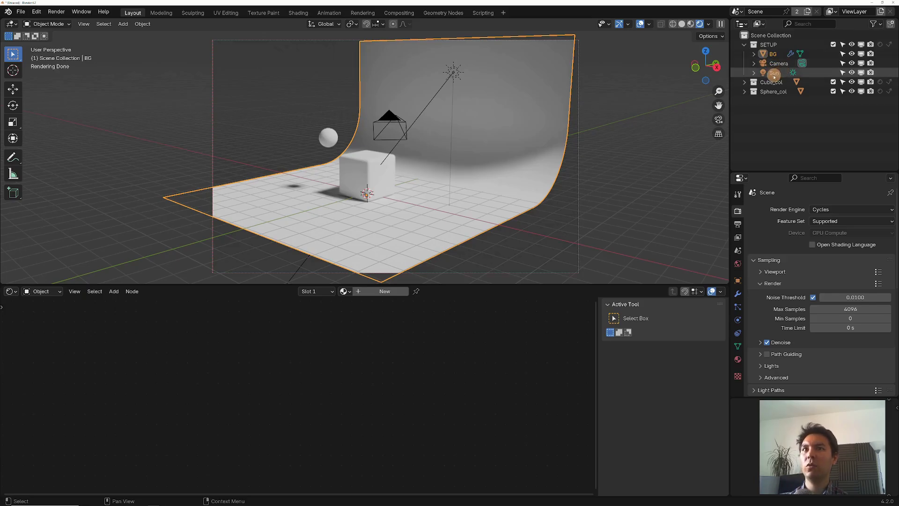
pyautogui.moveTo(454, 141); pyautogui.dragTo(466, 140, button='middle')
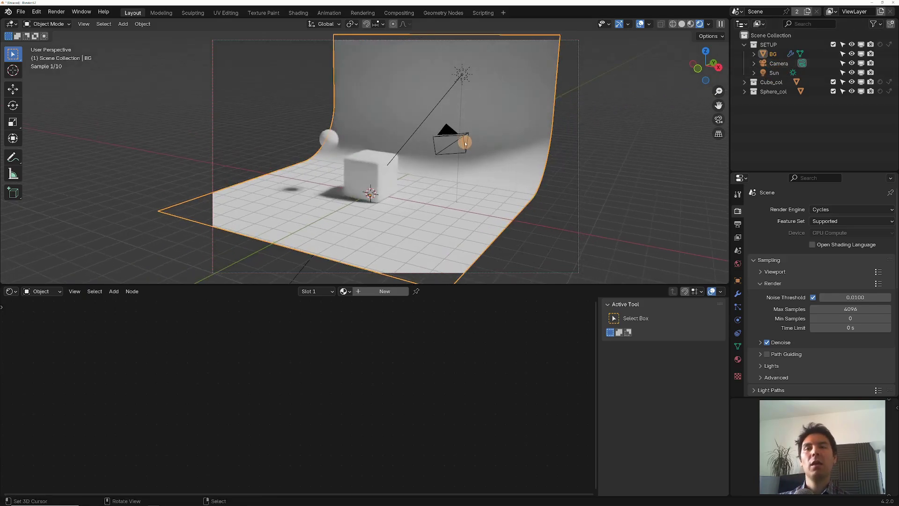
pyautogui.click(378, 295)
pyautogui.moveTo(374, 352)
pyautogui.mouseDown()
pyautogui.moveTo(433, 352)
pyautogui.moveTo(369, 364)
pyautogui.mouseUp()
pyautogui.moveTo(405, 197); pyautogui.dragTo(402, 202, button='middle')
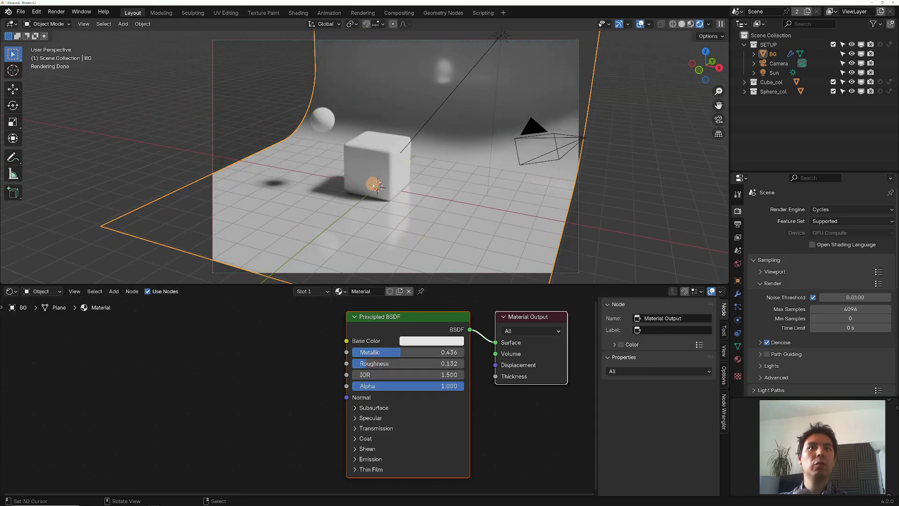
# - Give the cube a new material with a light blue base color
pyautogui.click(392, 153)
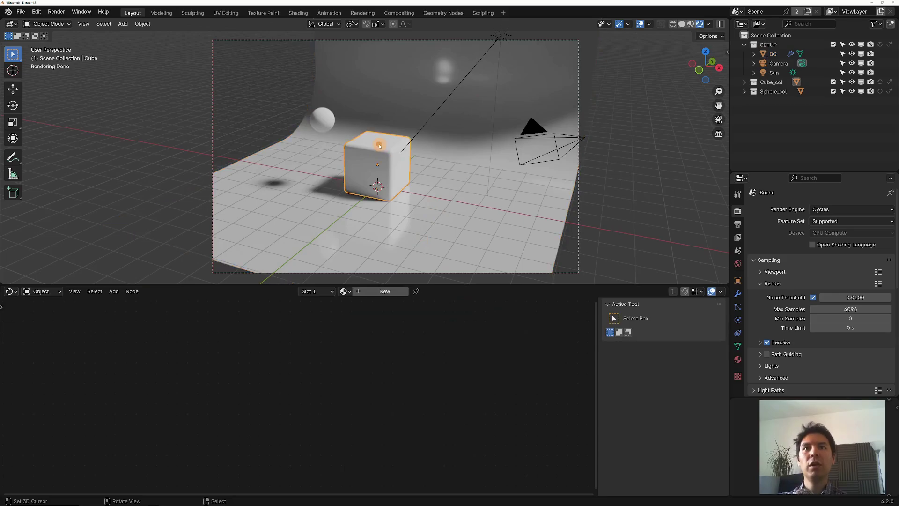
pyautogui.click(388, 290)
pyautogui.click(431, 341)
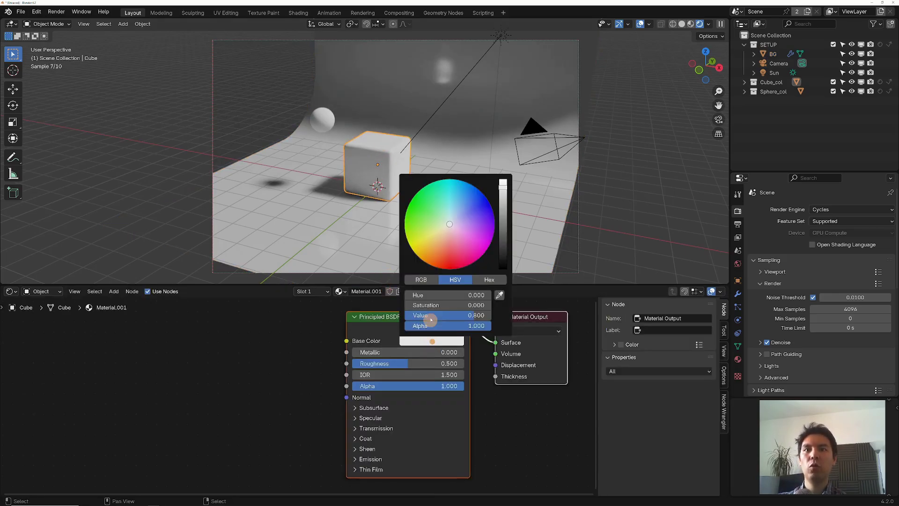
pyautogui.click(475, 201)
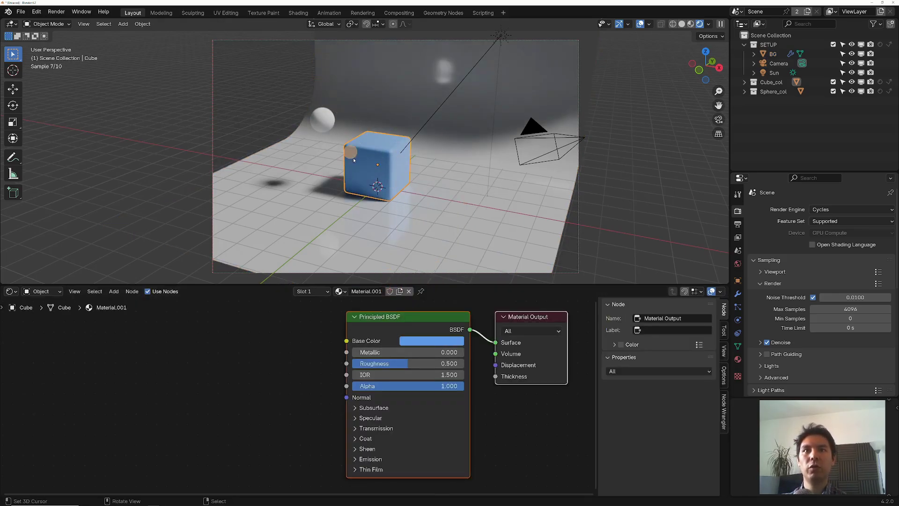
# - Give the sphere a new material with white emission at strength 31.5, and deselect the sphere
pyautogui.click(327, 119)
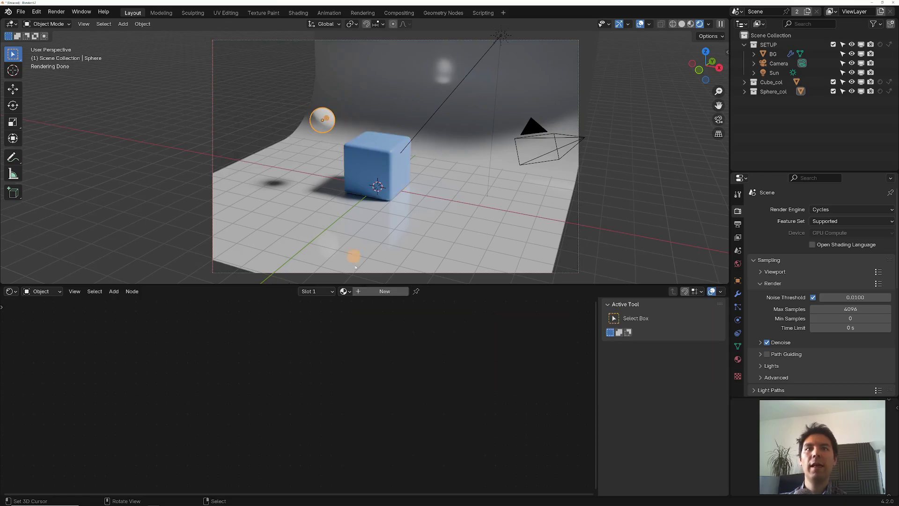
pyautogui.click(373, 291)
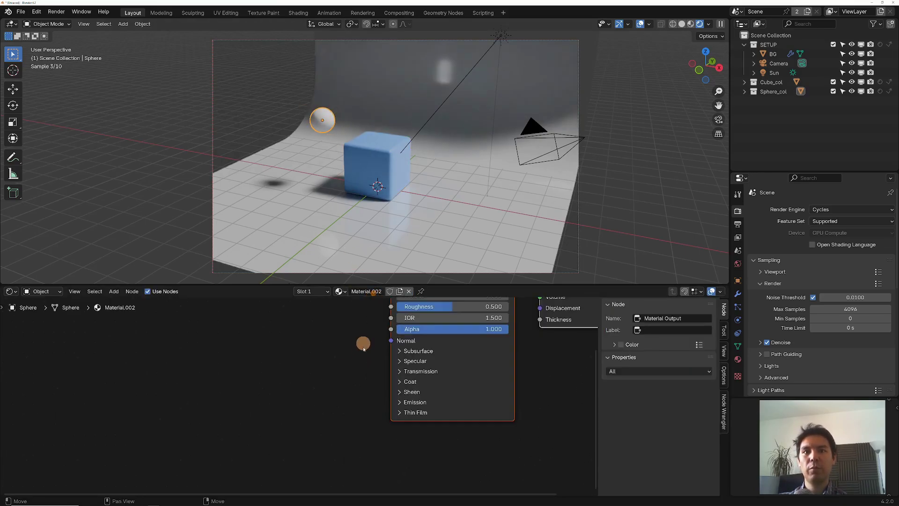
pyautogui.click(404, 402)
pyautogui.moveTo(425, 426); pyautogui.dragTo(483, 427)
pyautogui.click(331, 109)
pyautogui.moveTo(356, 156); pyautogui.dragTo(431, 181, button='middle')
pyautogui.hotkey('alt', 'a')
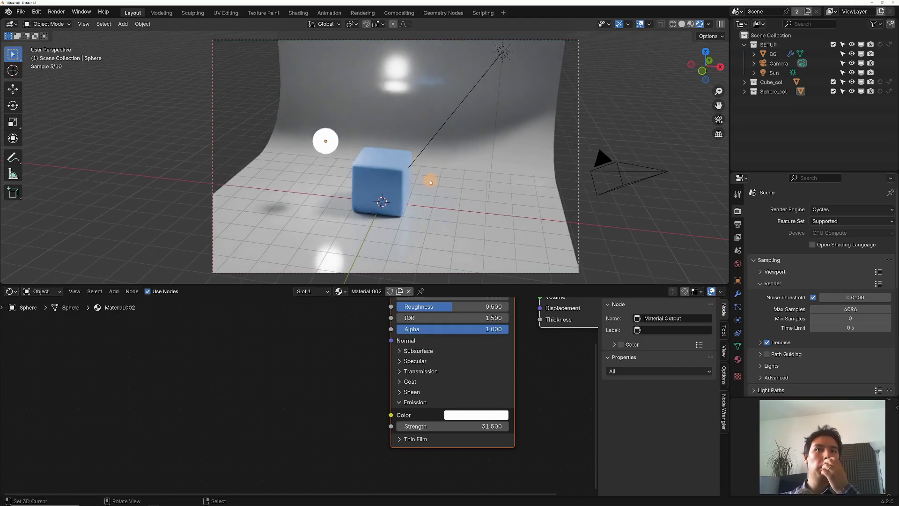
# - Enlarge the 3D viewport and expand the Sphere_col and Cube_col collections in the outliner
pyautogui.moveTo(437, 286); pyautogui.dragTo(435, 358)
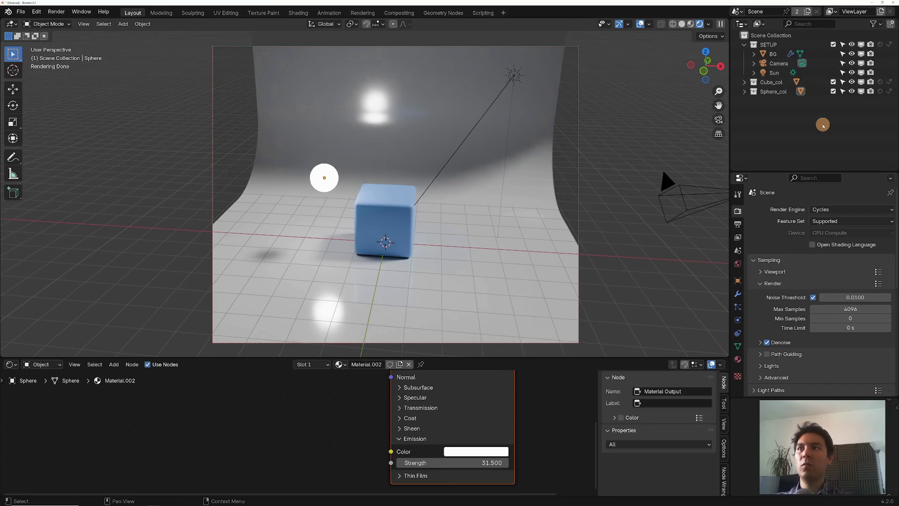
pyautogui.click(745, 91)
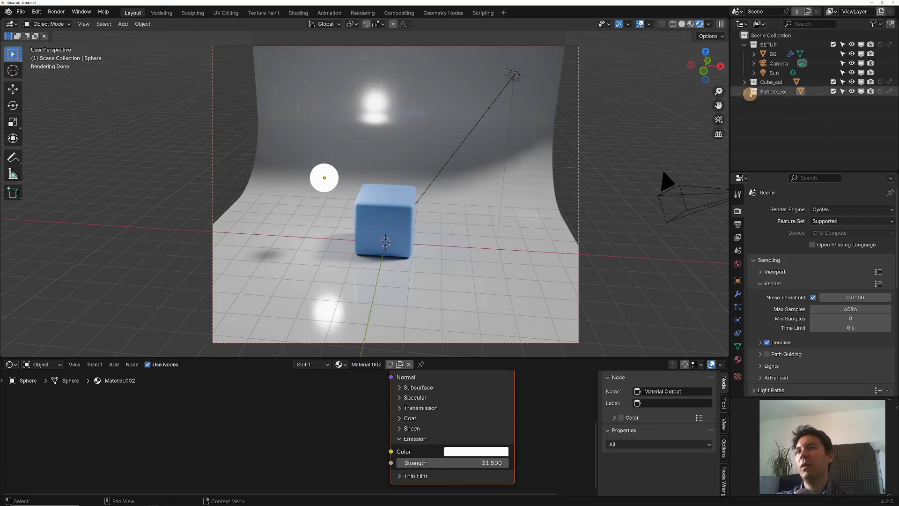
pyautogui.click(745, 82)
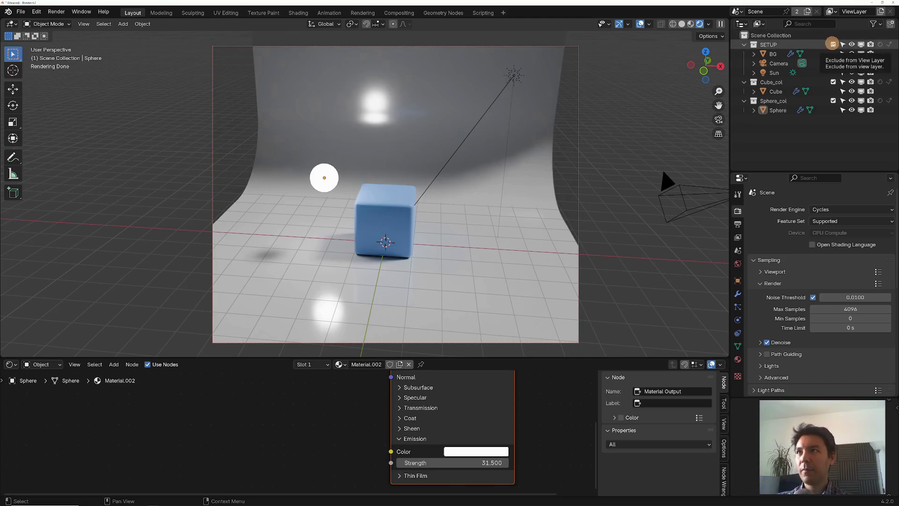
# - Temporarily exclude the SETUP collection from the view layer and include it again
pyautogui.click(832, 44)
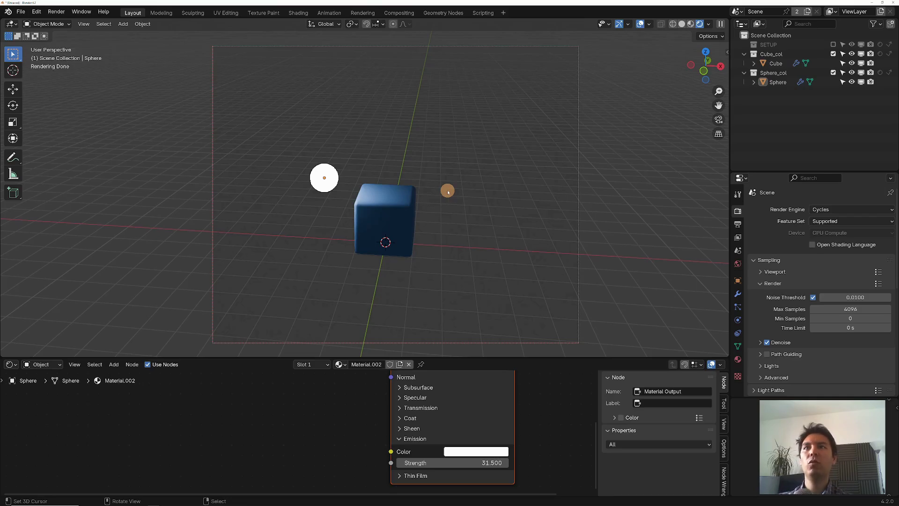
pyautogui.moveTo(528, 195); pyautogui.dragTo(522, 201, button='middle')
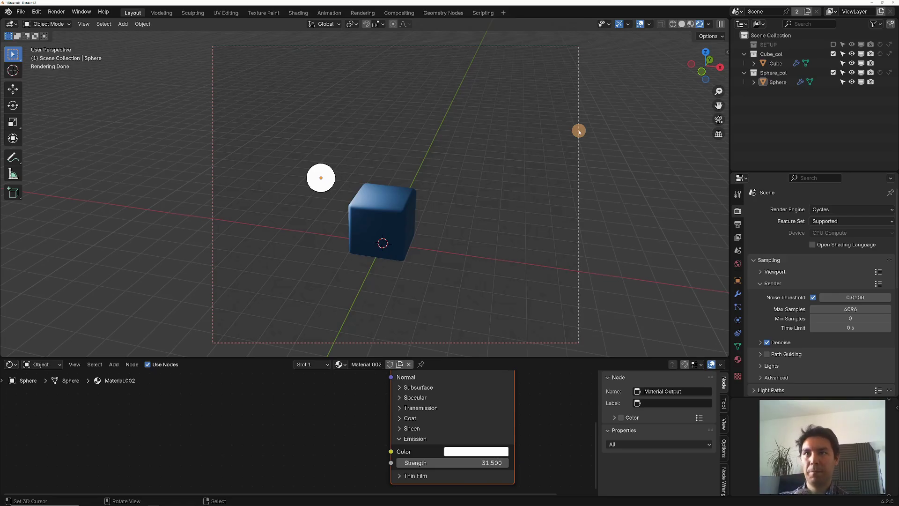
pyautogui.click(834, 44)
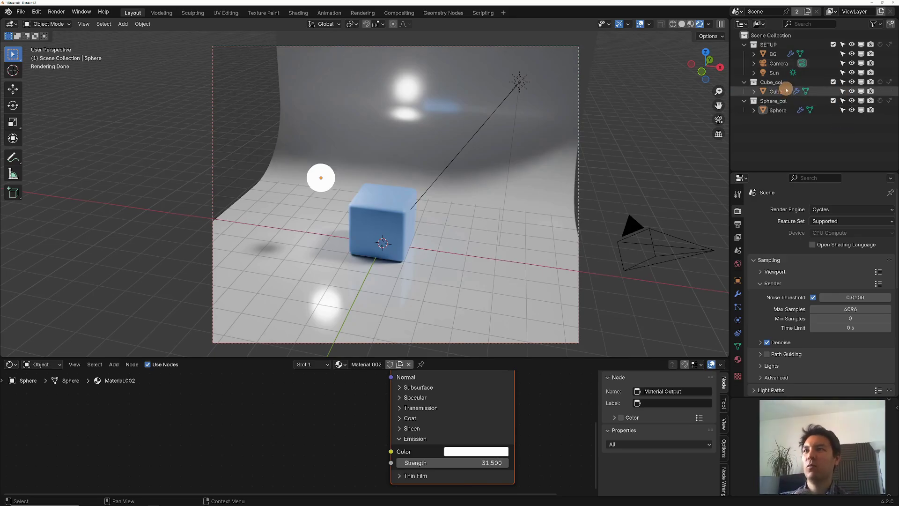
# - Disable viewport selection for the Cube object and try to select it in the viewport
pyautogui.click(841, 91)
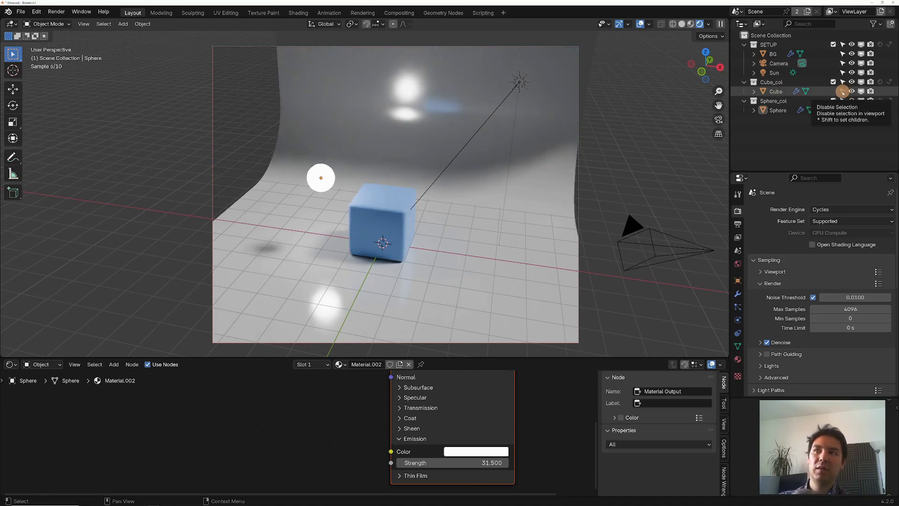
pyautogui.click(753, 126)
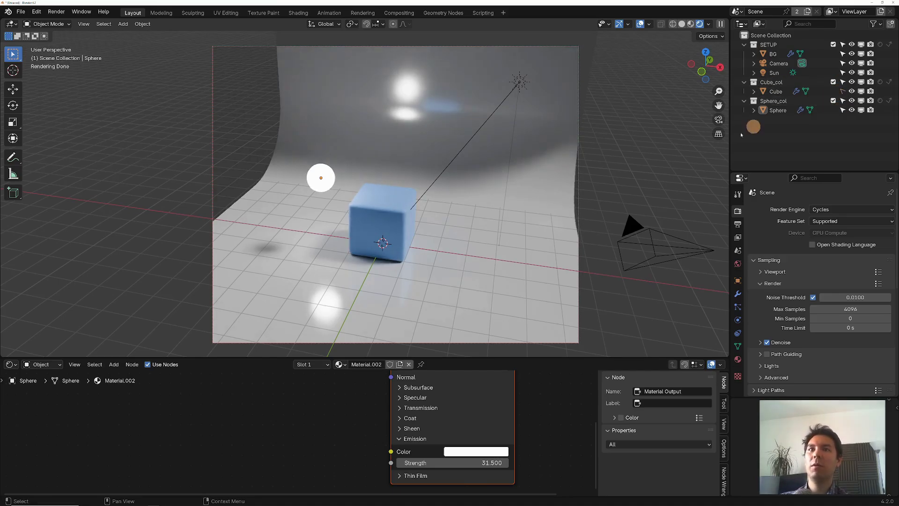
pyautogui.click(406, 237)
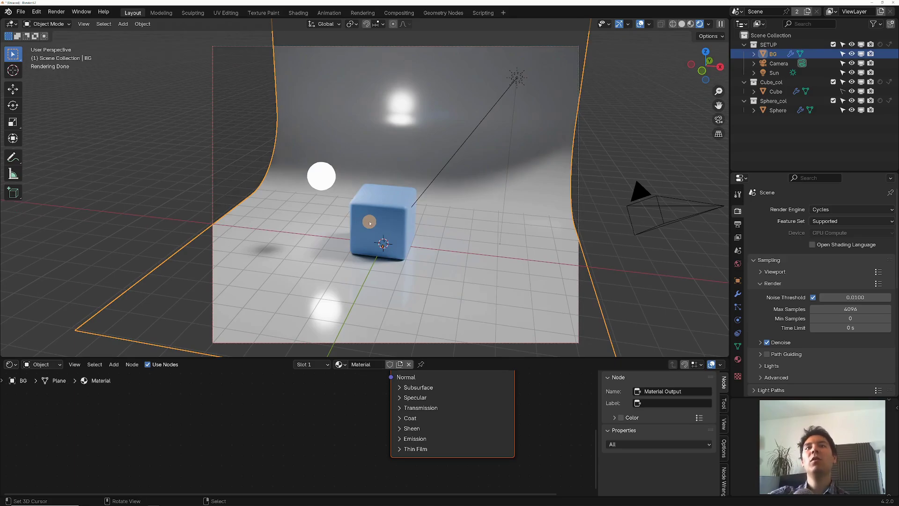
pyautogui.click(399, 221)
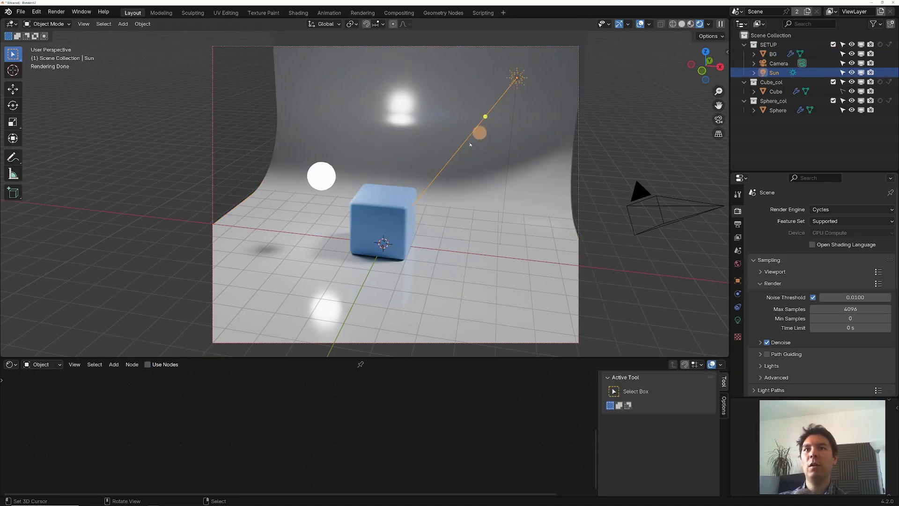
pyautogui.click(387, 197)
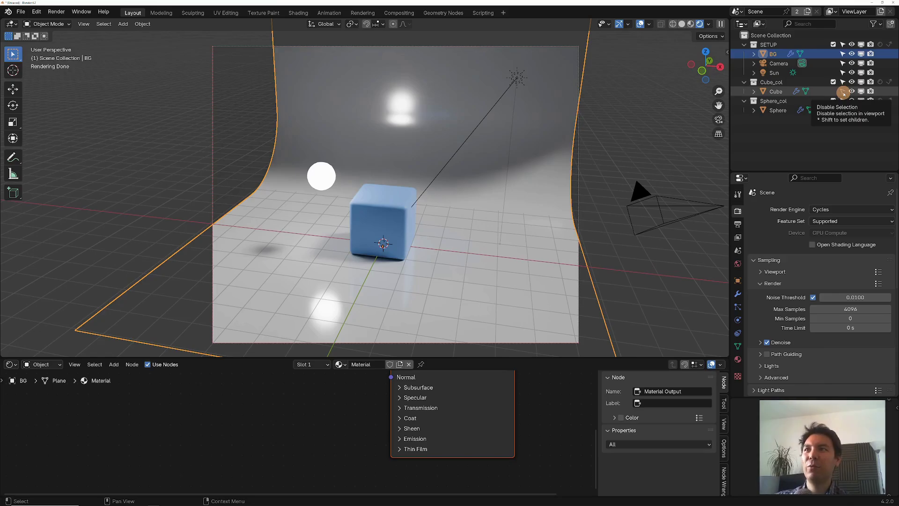
# - Check the Cube's selection lock with a box selection around the objects, and reselect only the BG backdrop
pyautogui.click(844, 91)
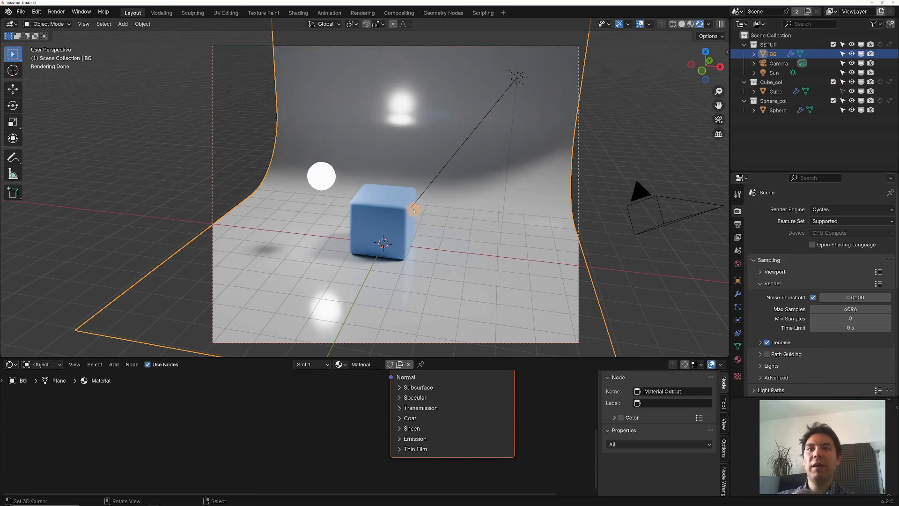
pyautogui.moveTo(328, 145); pyautogui.dragTo(603, 282)
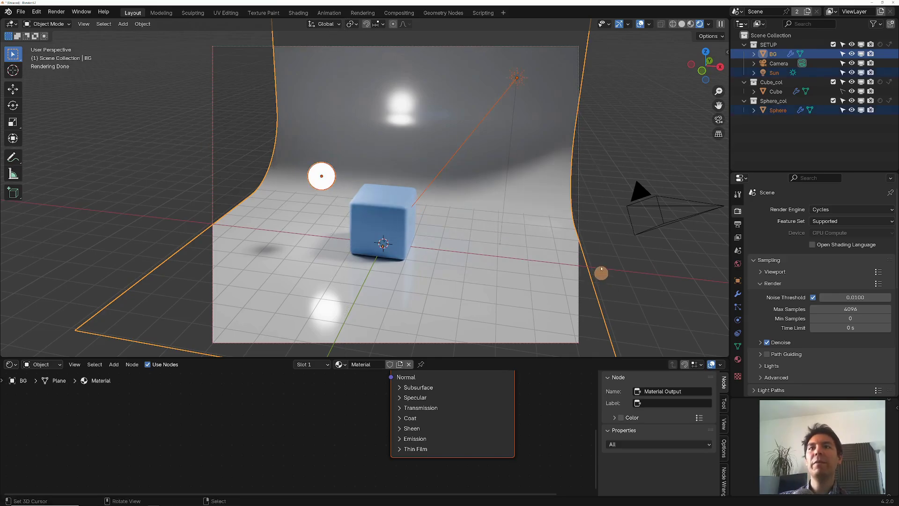
pyautogui.click(490, 164)
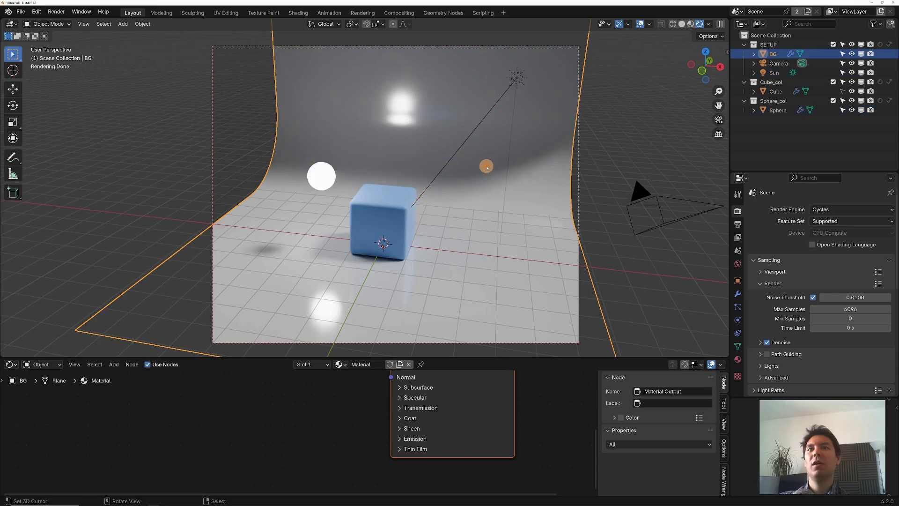
# - Disable viewport selection for the BG backdrop and the Sun, and select the Sphere in the viewport
pyautogui.click(843, 54)
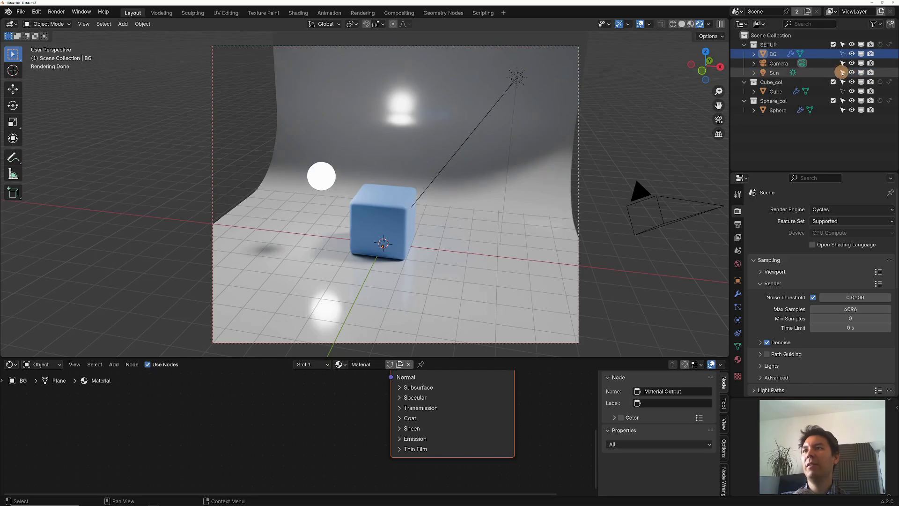
pyautogui.moveTo(462, 217); pyautogui.dragTo(303, 201, button='middle')
pyautogui.click(326, 184)
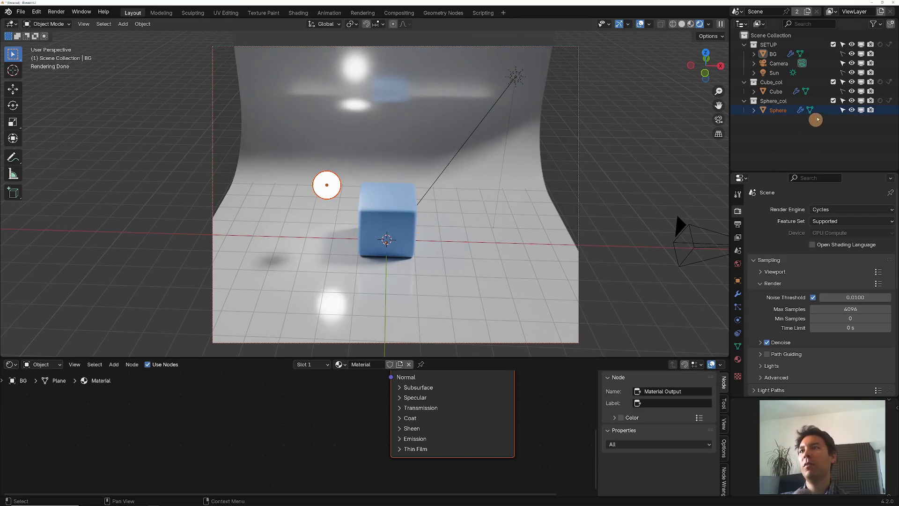
# - Re-enable viewport selection for the Cube, BG and Sun objects, and clear the current selection
pyautogui.click(843, 91)
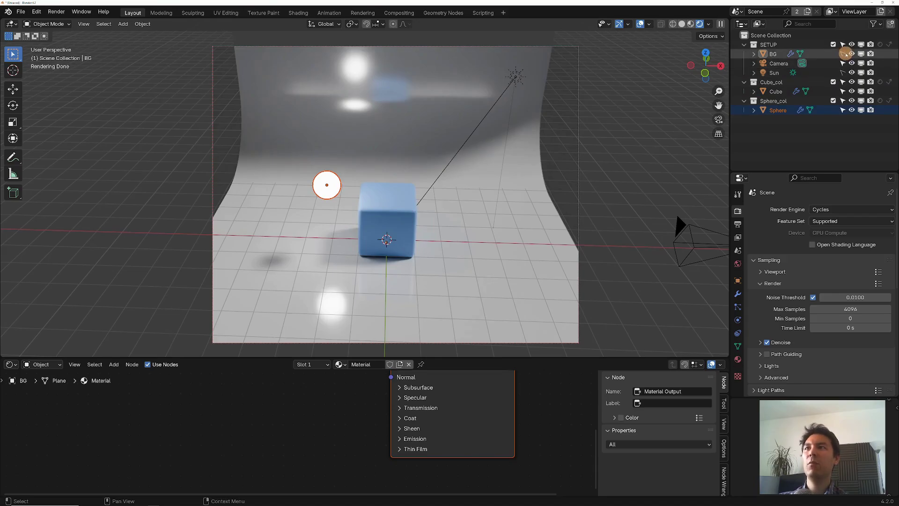
pyautogui.click(843, 54)
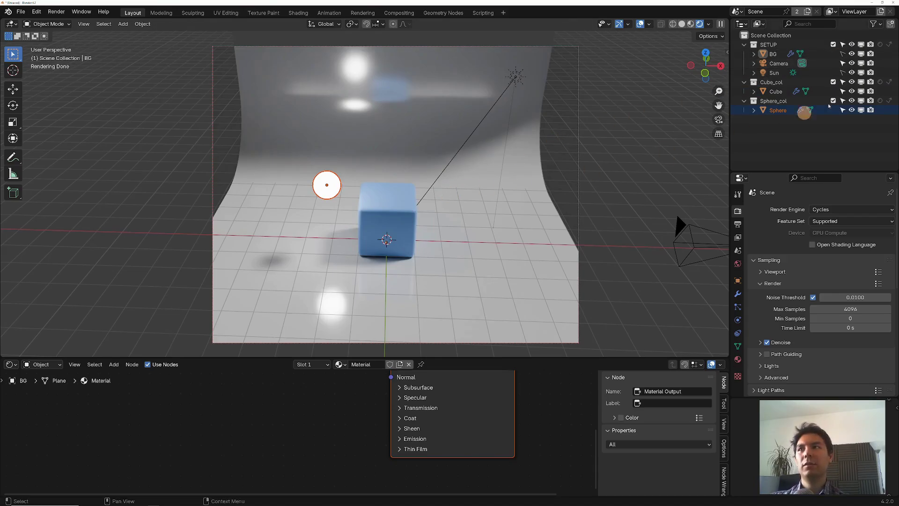
pyautogui.click(843, 73)
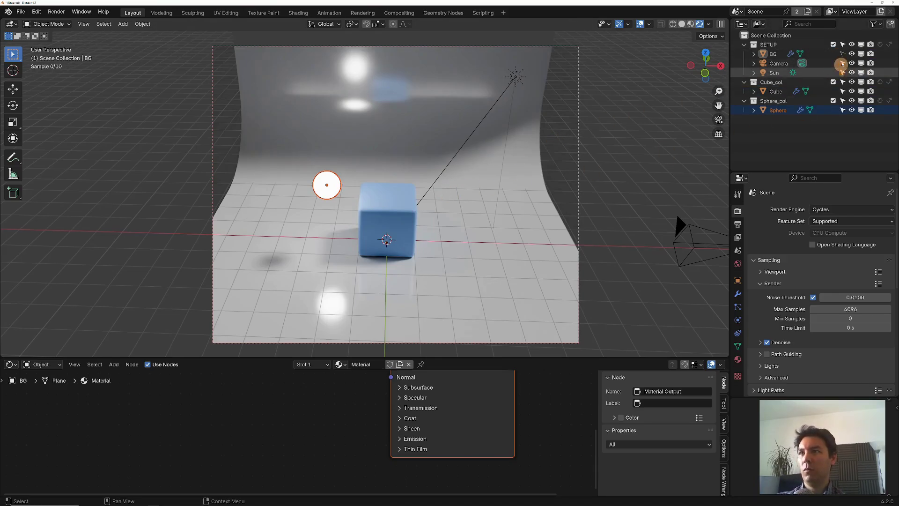
pyautogui.click(616, 158)
pyautogui.moveTo(616, 158); pyautogui.dragTo(637, 139, button='middle')
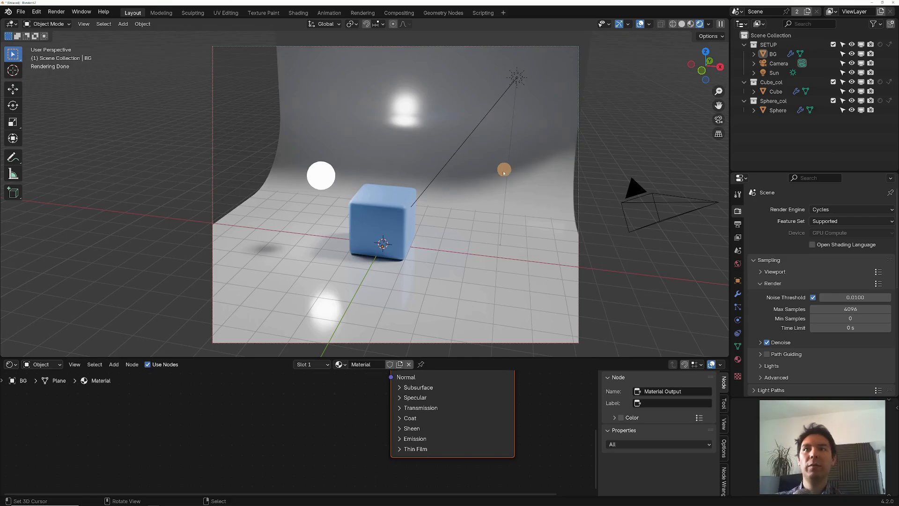
pyautogui.moveTo(502, 169); pyautogui.dragTo(466, 153, button='middle')
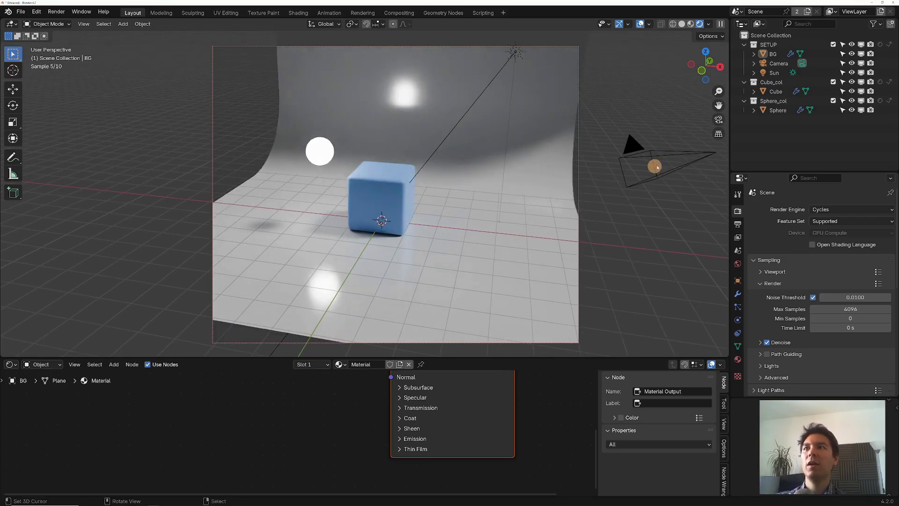
# - Temporarily hide the Cube in the viewport and run a test render from the camera
pyautogui.click(851, 92)
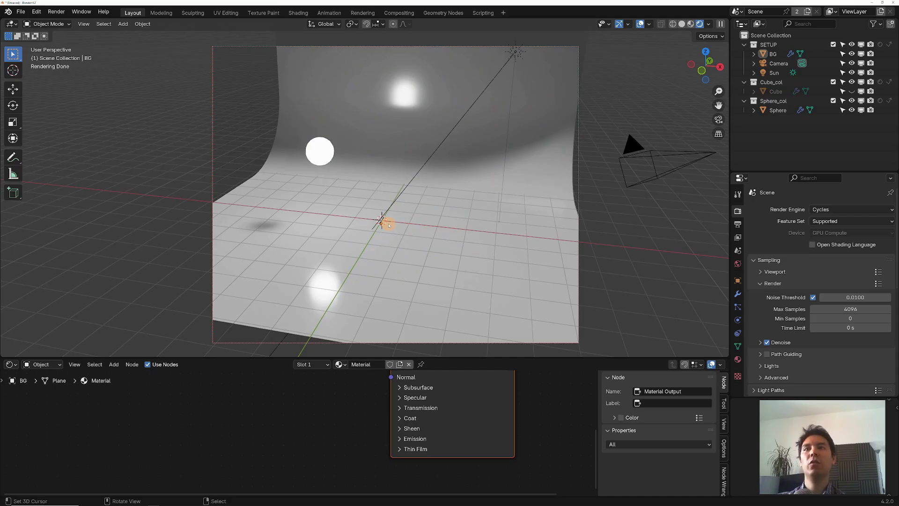
pyautogui.press('KP_0')
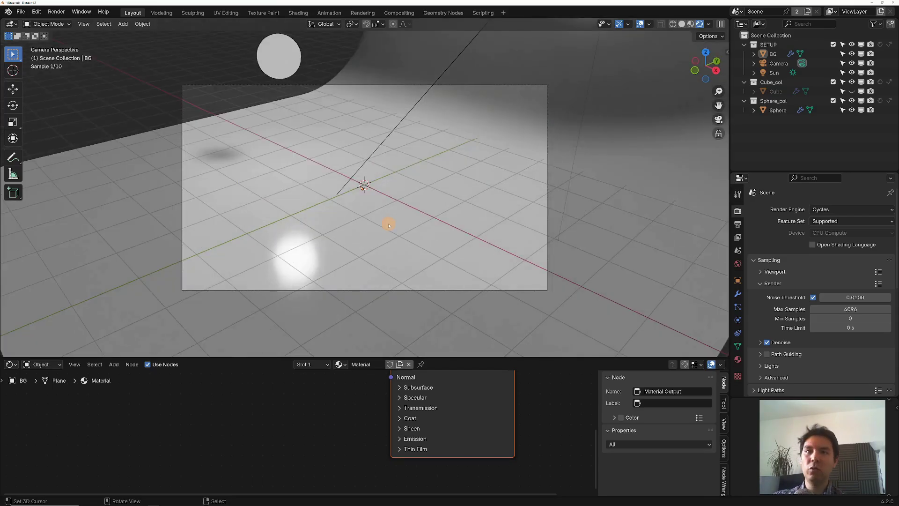
pyautogui.press('KP_0')
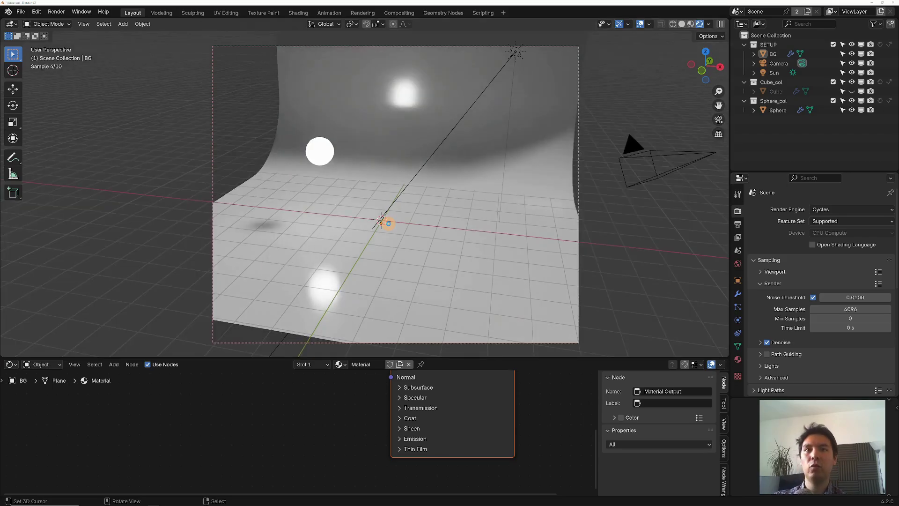
pyautogui.press('F12')
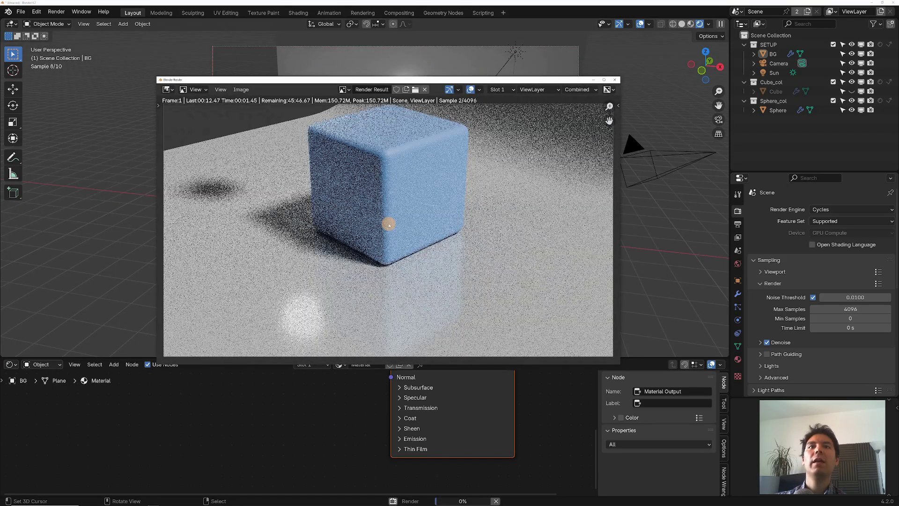
pyautogui.moveTo(427, 80); pyautogui.dragTo(526, 81)
pyautogui.click(712, 80)
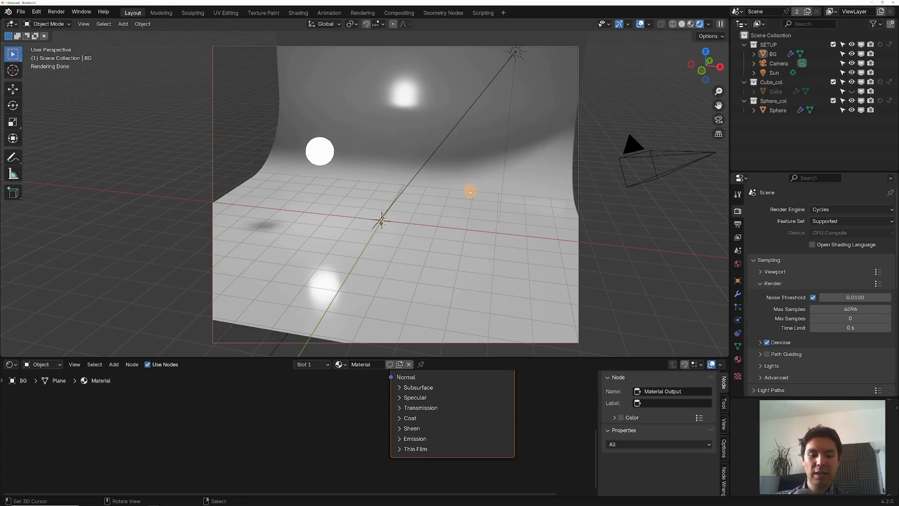
pyautogui.hotkey('alt', 'h')
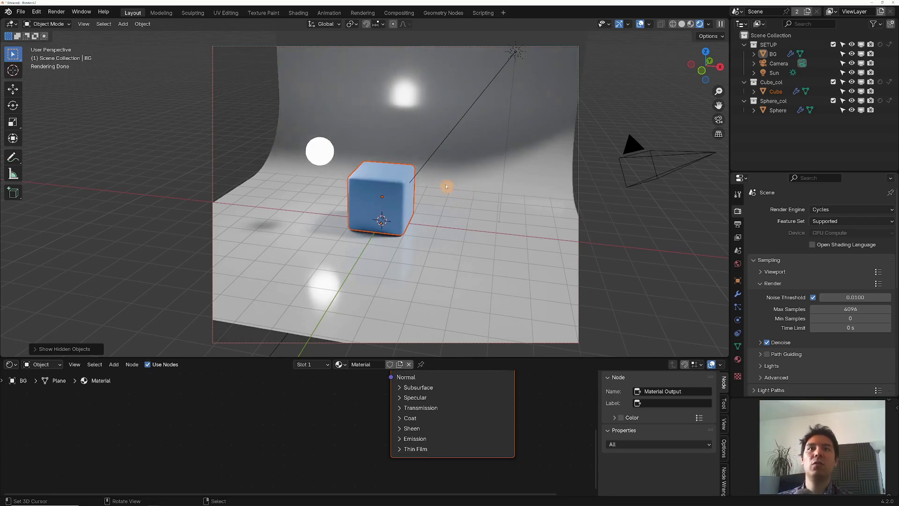
pyautogui.hotkey('alt', 'a')
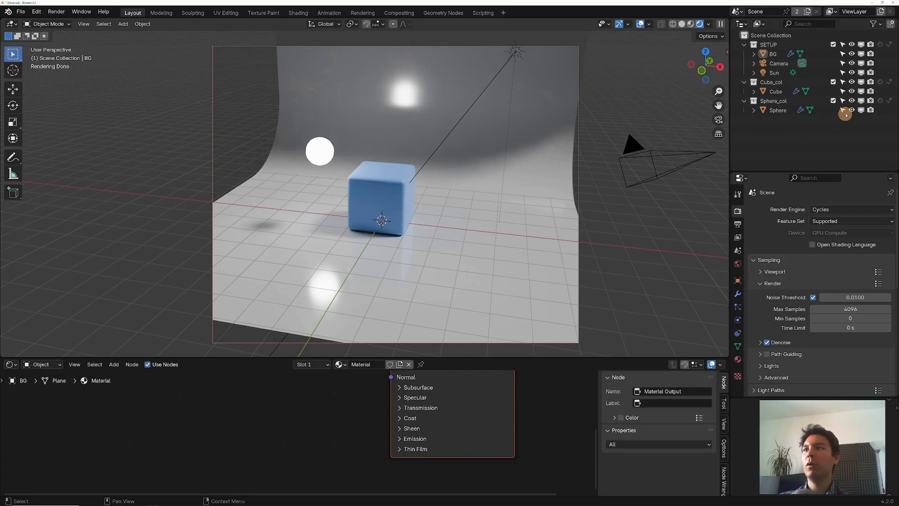
# - Temporarily disable the Cube globally in viewports and check its effect with another test render
pyautogui.click(861, 91)
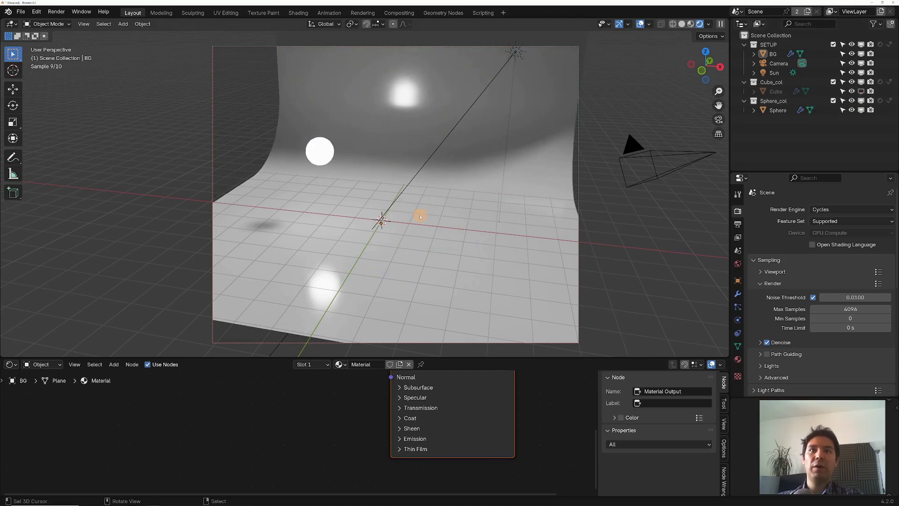
pyautogui.press('F12')
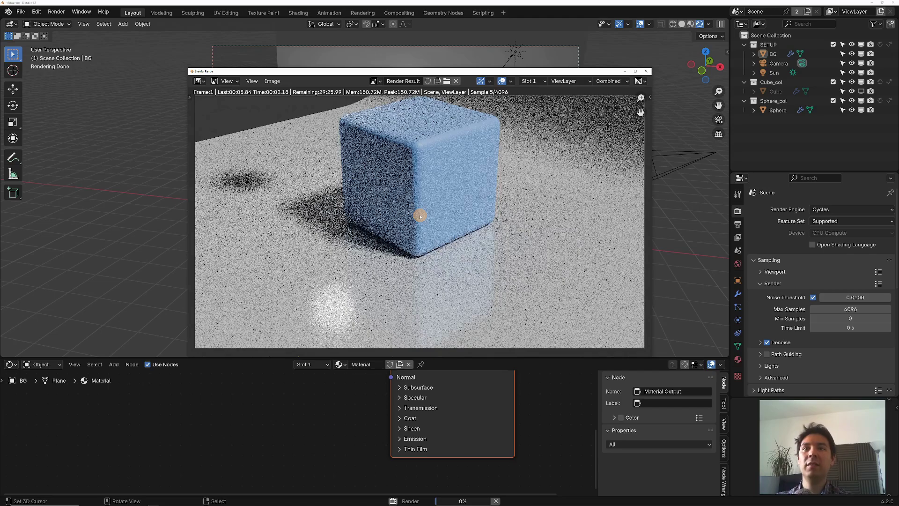
pyautogui.click(647, 71)
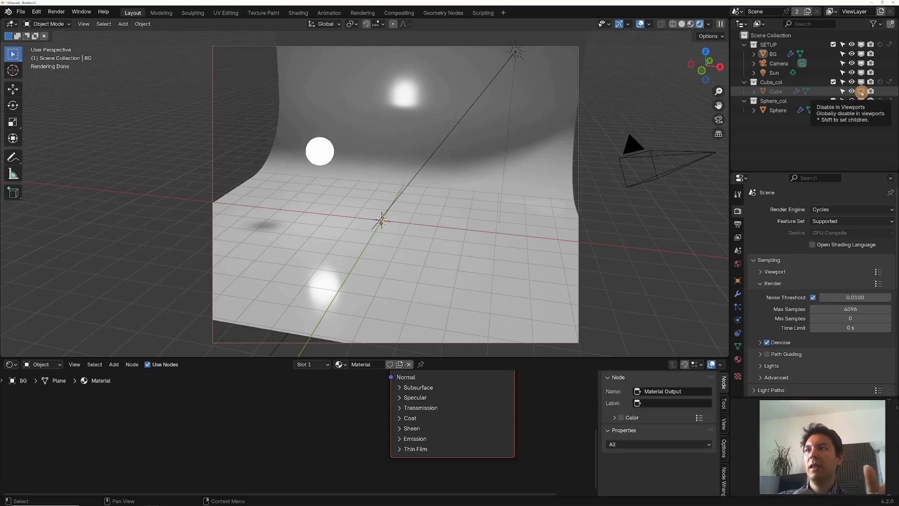
pyautogui.click(861, 91)
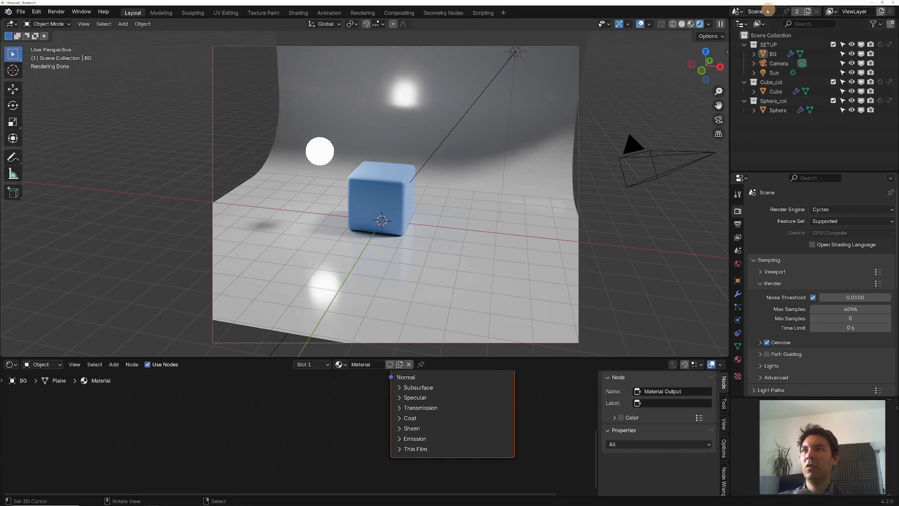
# - Create a linked copy of the current scene and keep Scene.001 active
pyautogui.click(808, 11)
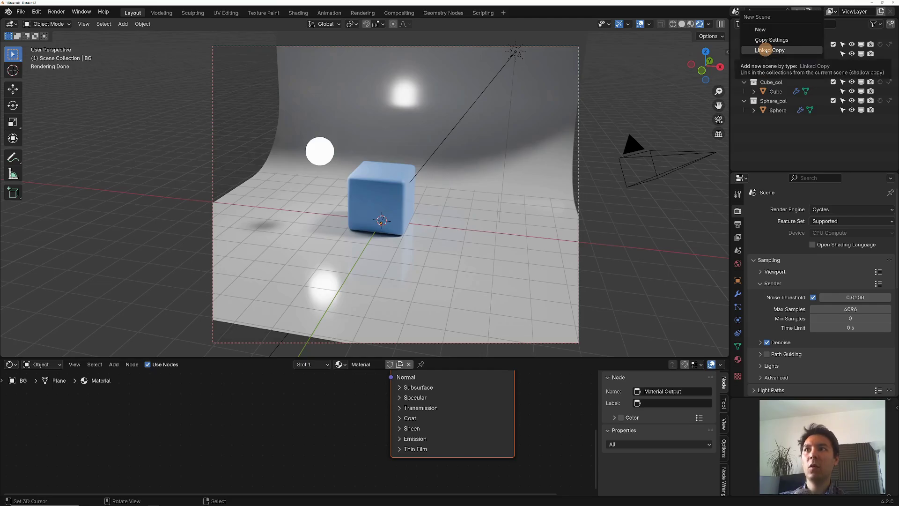
pyautogui.click(772, 51)
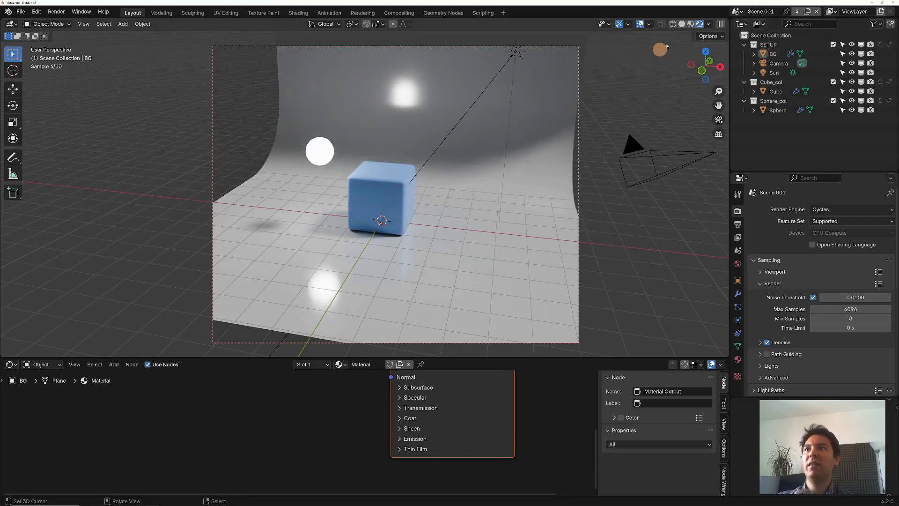
pyautogui.click(737, 11)
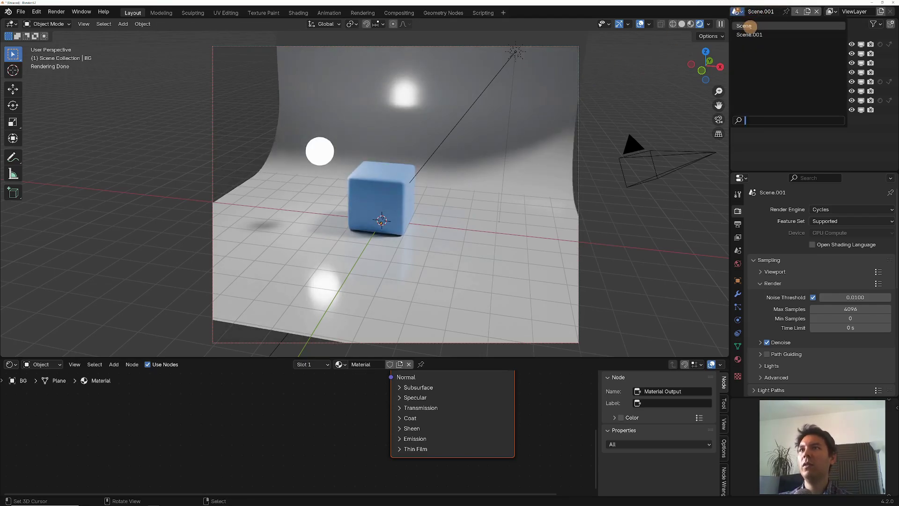
pyautogui.click(759, 34)
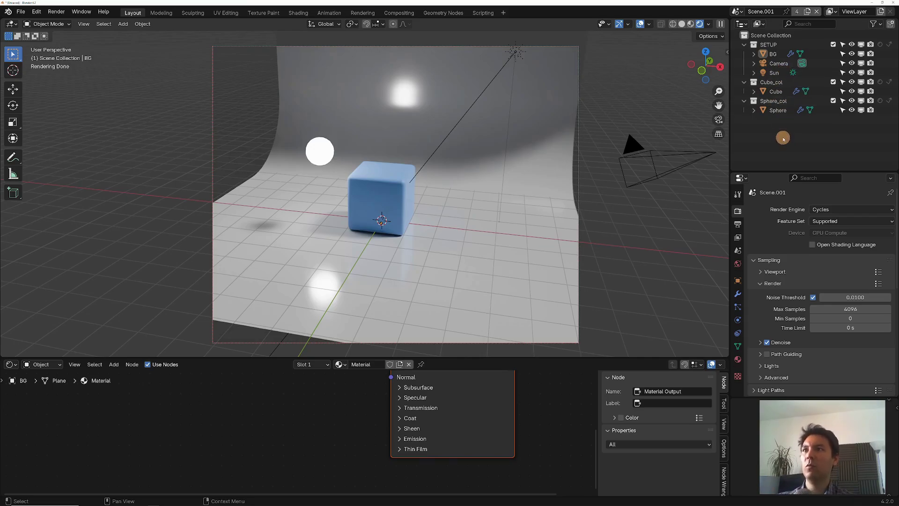
# - Move the Cube along the X axis, away from the Sphere, in Scene.001
pyautogui.click(412, 184)
pyautogui.press('g')
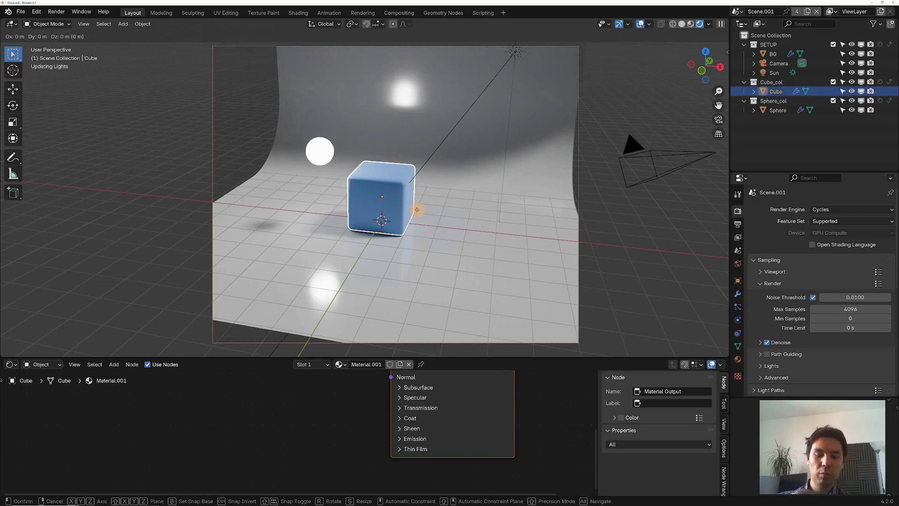
pyautogui.press('x')
pyautogui.click(560, 222)
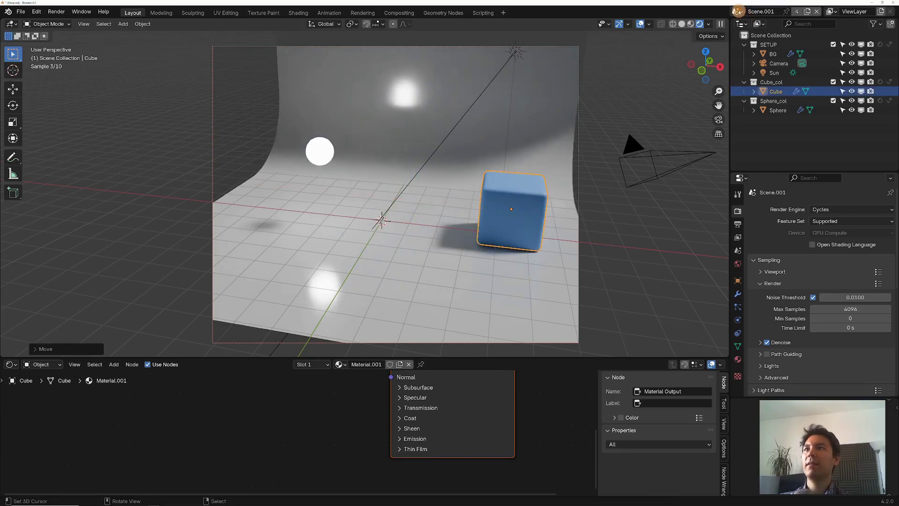
# - Compare the Cube's position in the original Scene, and return to Scene.001
pyautogui.click(737, 11)
pyautogui.click(744, 26)
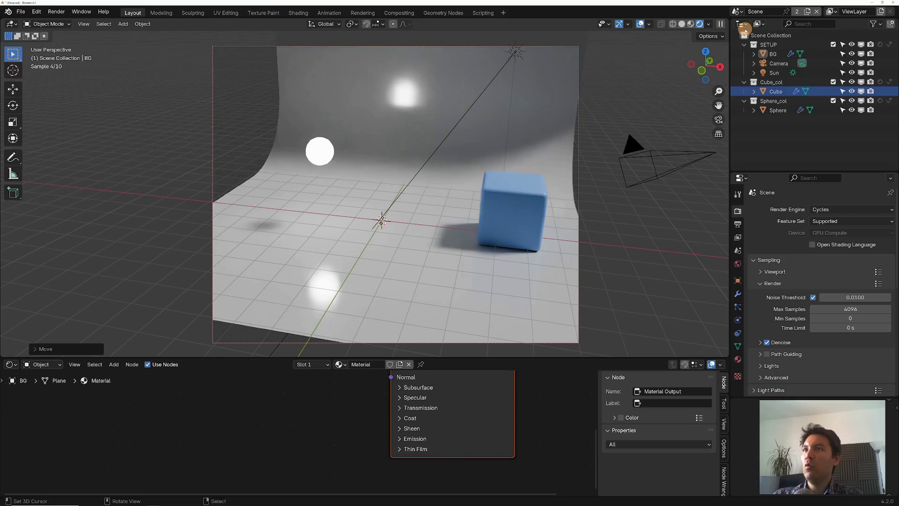
pyautogui.click(737, 12)
pyautogui.click(749, 35)
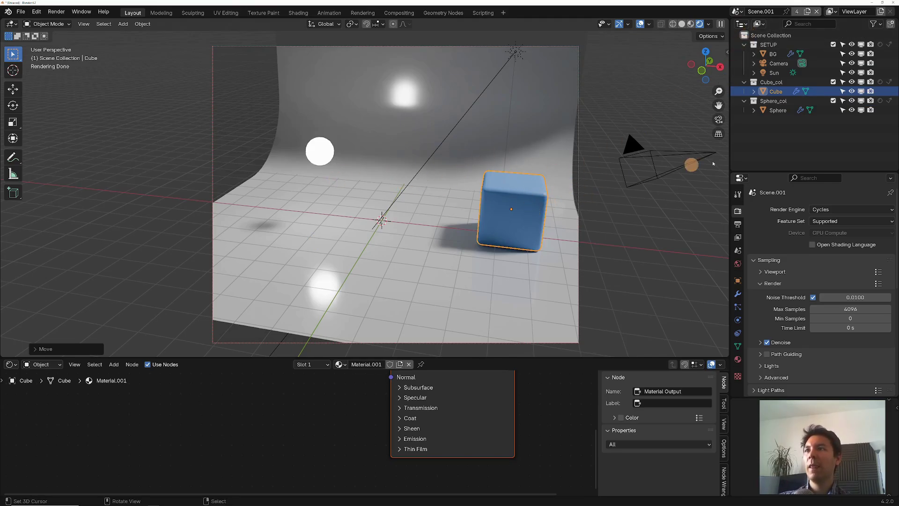
# - Hide the Cube in Scene.001's viewport and switch to the original Scene to compare its visibility
pyautogui.click(851, 91)
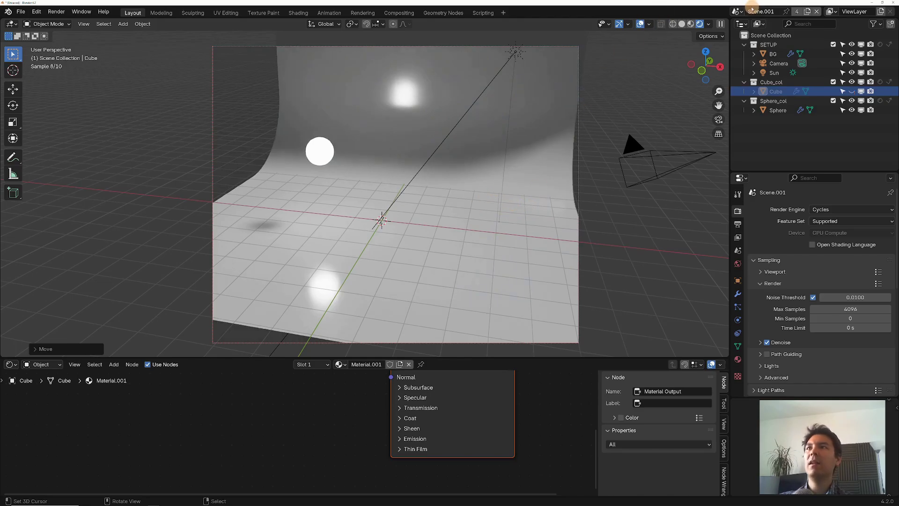
pyautogui.click(737, 11)
pyautogui.click(751, 26)
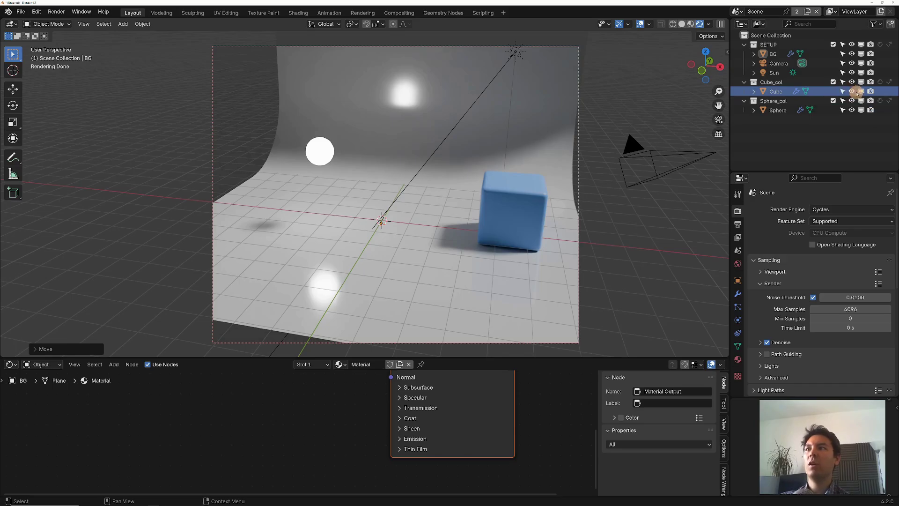
# - Disable the Cube globally in viewports from Scene, and re-enable it from Scene.001
pyautogui.click(861, 92)
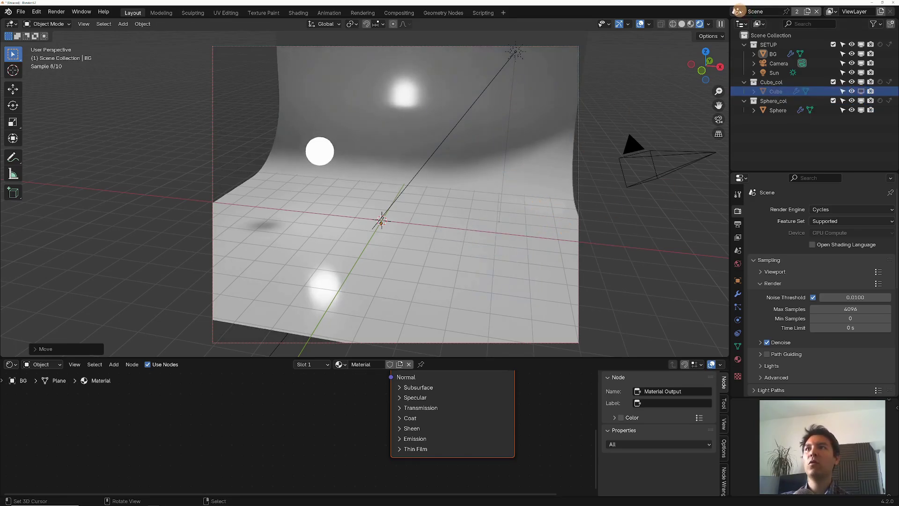
pyautogui.click(737, 12)
pyautogui.click(751, 36)
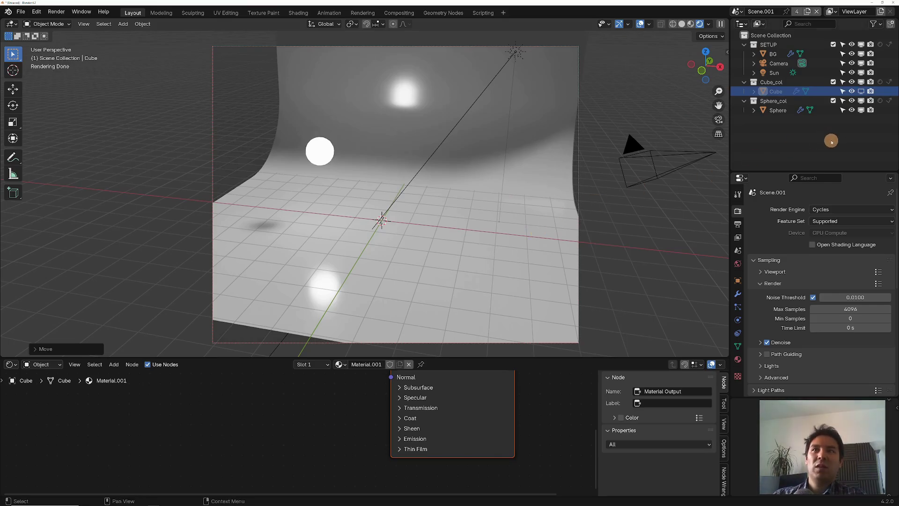
pyautogui.click(860, 92)
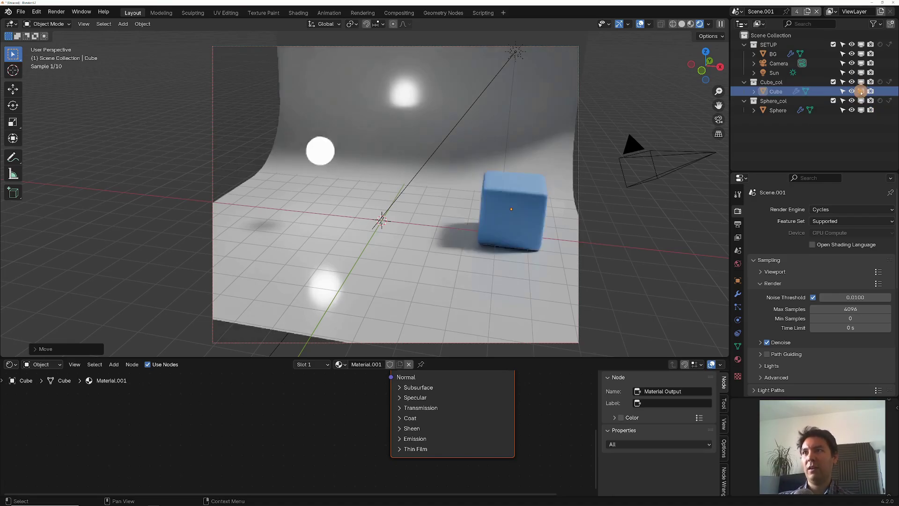
# - Switch back to the original Scene and keyframe the Cube's Disable in Viewports toggle
pyautogui.click(737, 12)
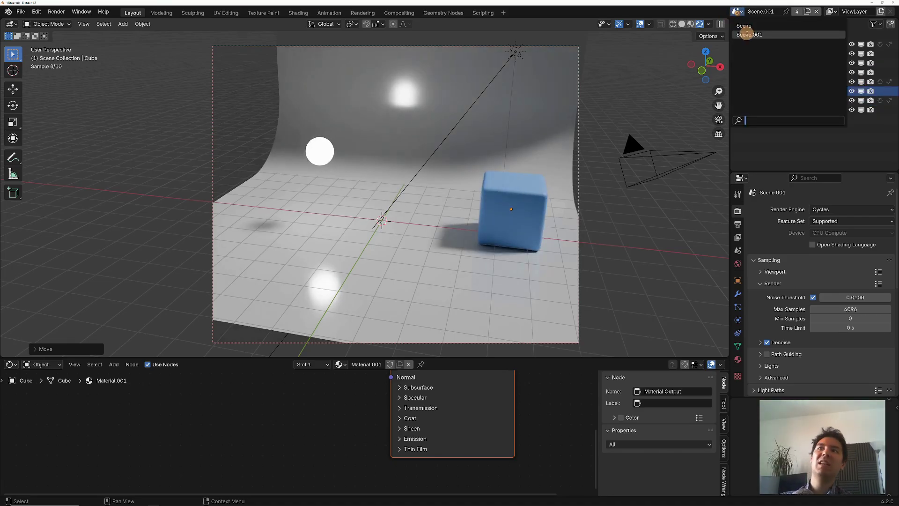
pyautogui.click(746, 31)
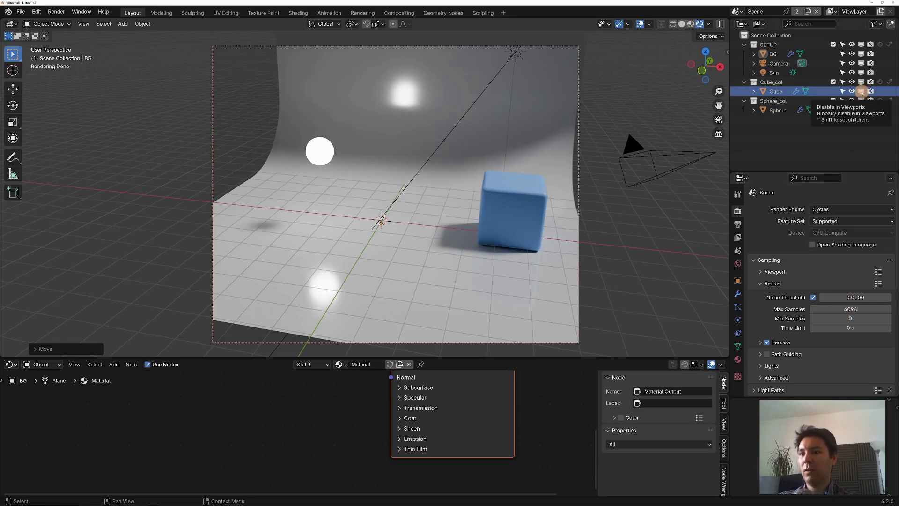
pyautogui.click(862, 93)
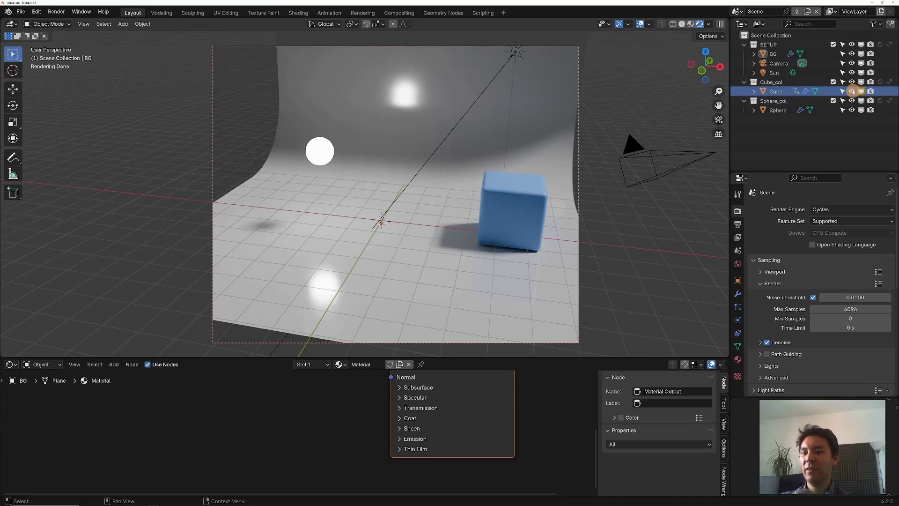
pyautogui.press('i')
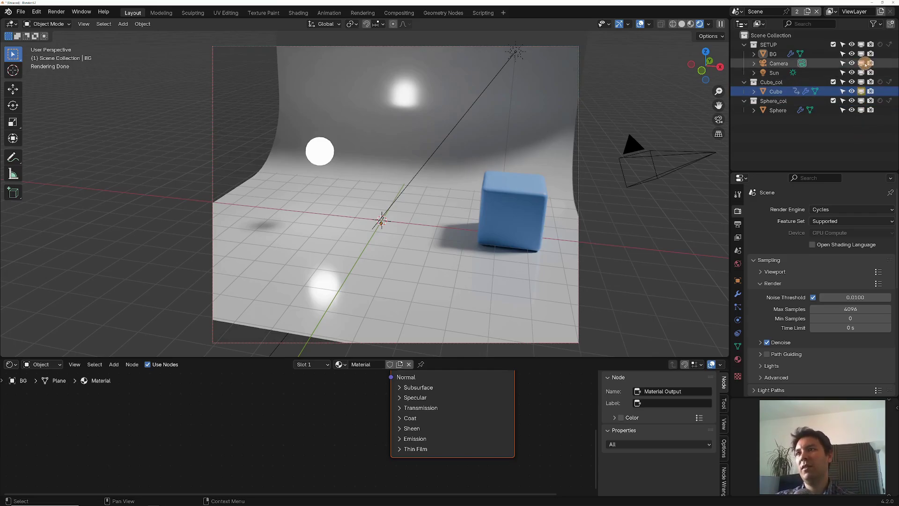
# - Review the restriction toggles available in the outliner's filter settings
pyautogui.click(874, 24)
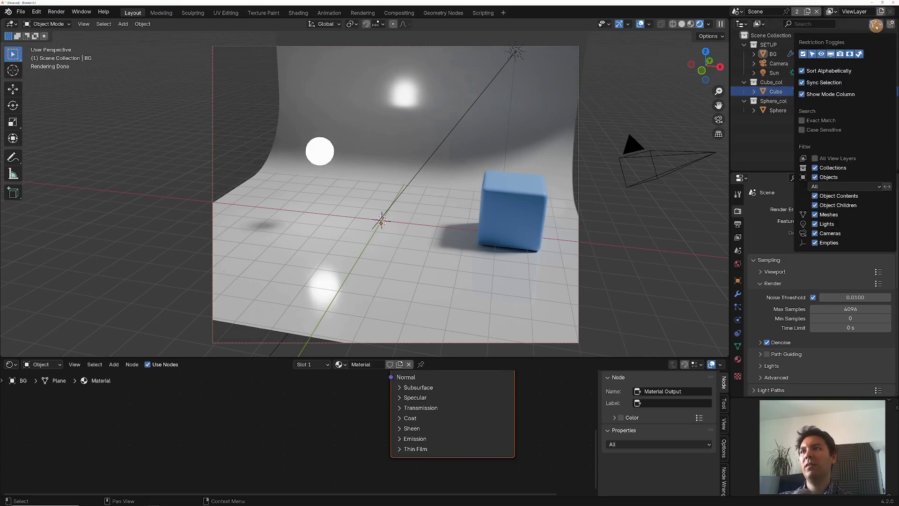
pyautogui.click(831, 54)
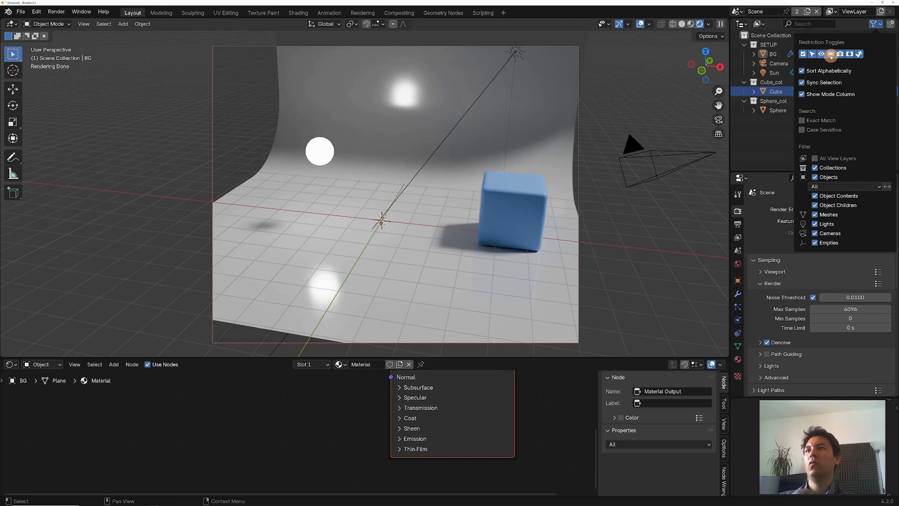
pyautogui.click(821, 54)
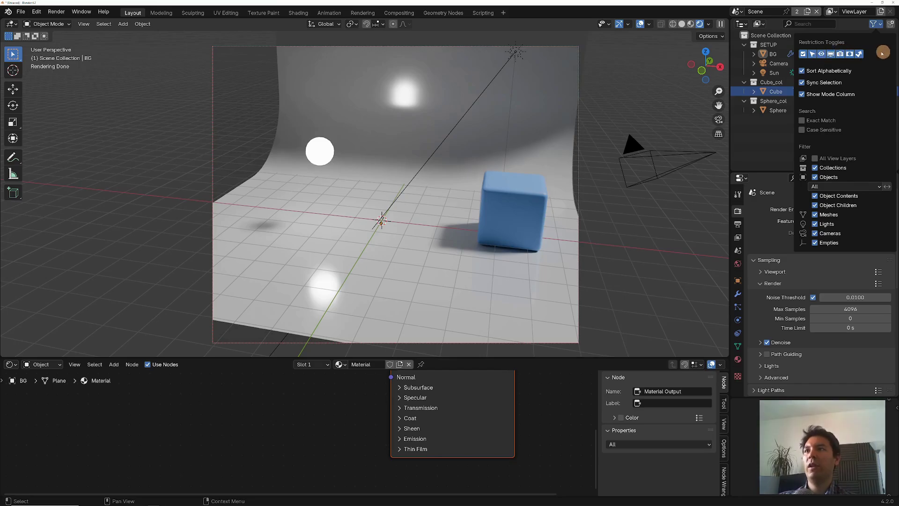
pyautogui.click(842, 58)
pyautogui.click(874, 24)
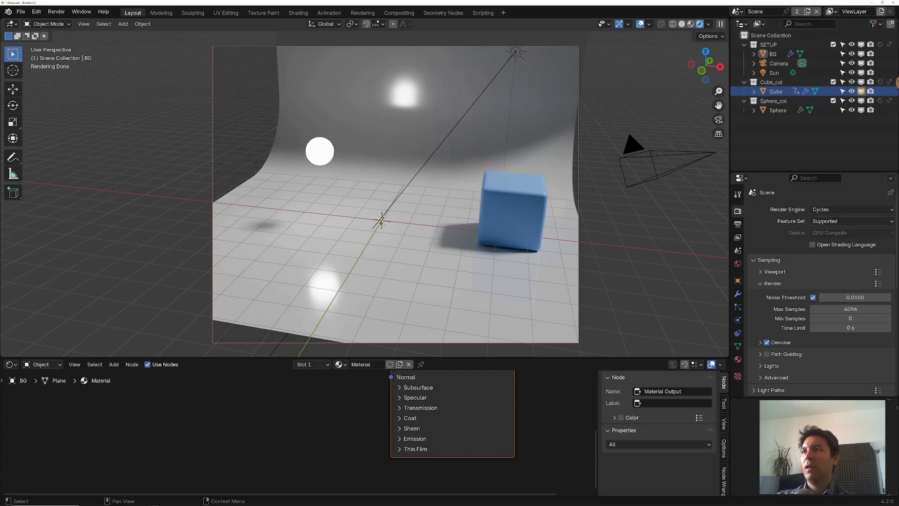
# - Clear the keyframe from the Cube's Disable in Viewports toggle
pyautogui.click(865, 92)
pyautogui.click(864, 91)
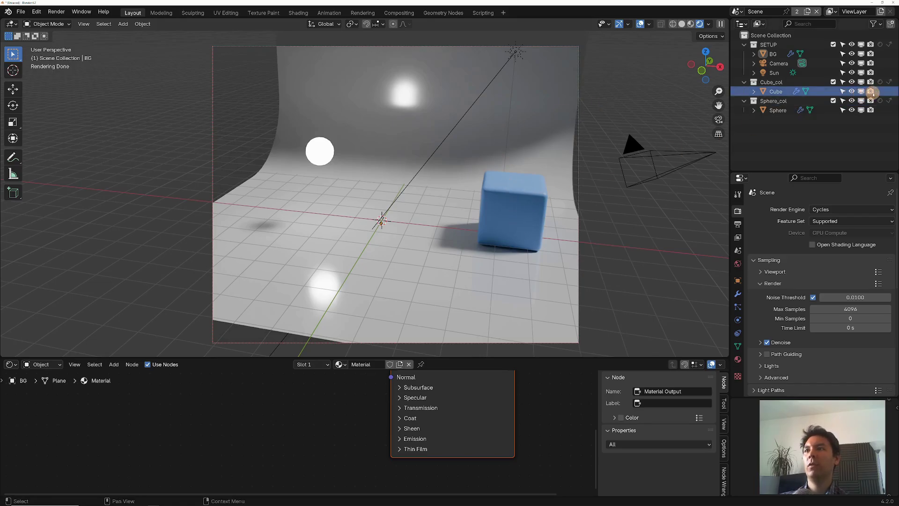
# - Test-render the scene with the Cube disabled in renders, and re-enable the Cube for rendering
pyautogui.click(871, 92)
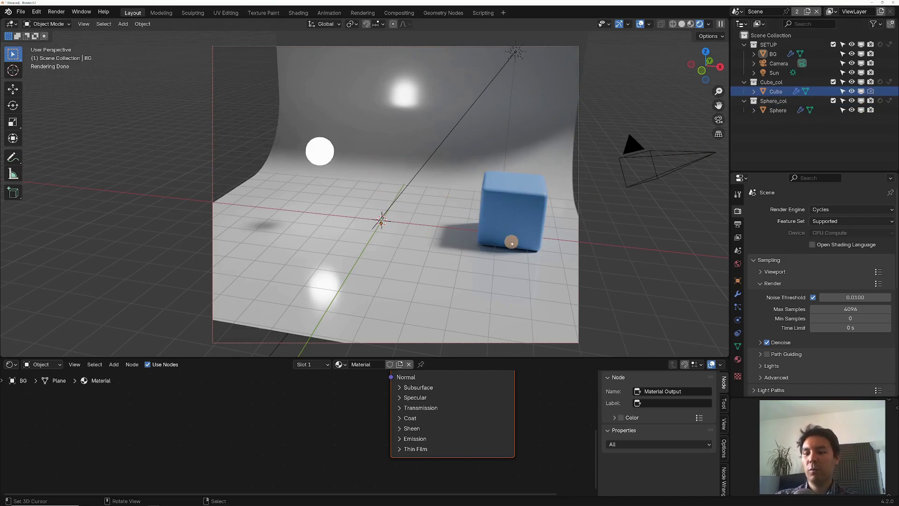
pyautogui.press('F12')
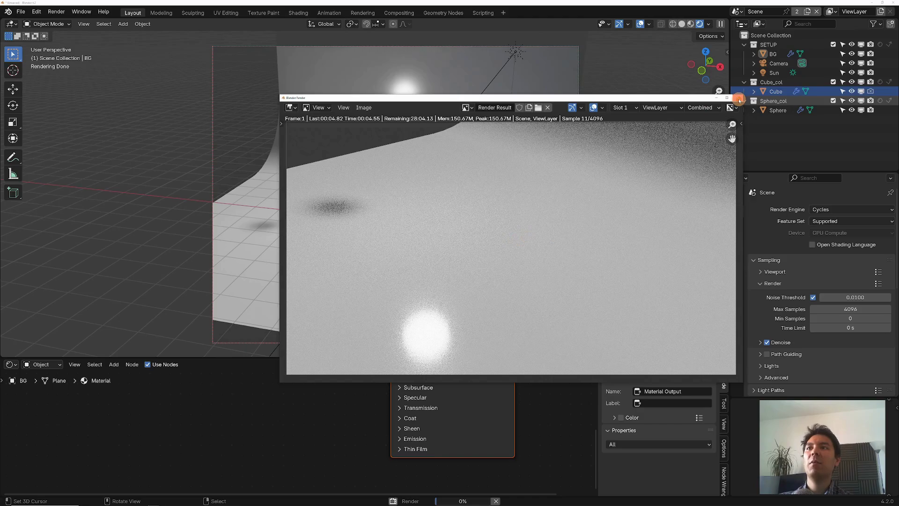
pyautogui.click(739, 100)
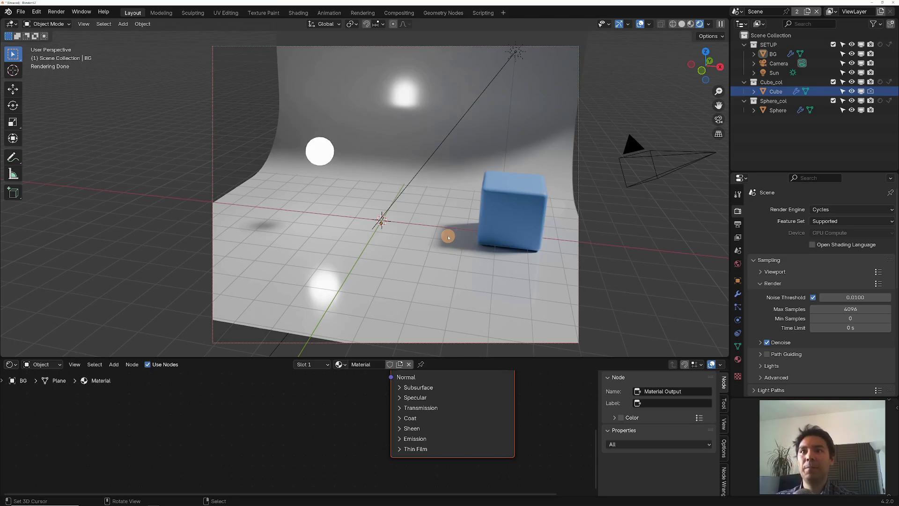
pyautogui.click(870, 92)
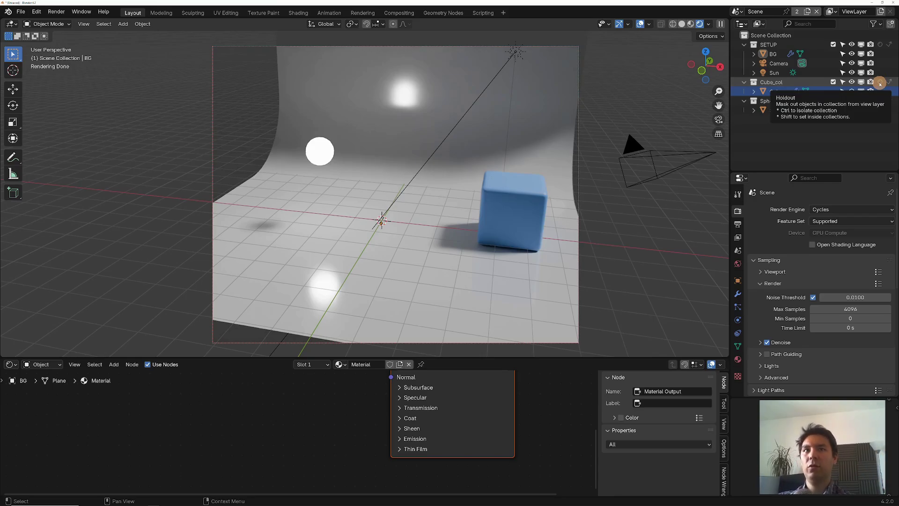
# - Set the Cube_col collection as a holdout and enable Transparent film in the render settings
pyautogui.click(880, 83)
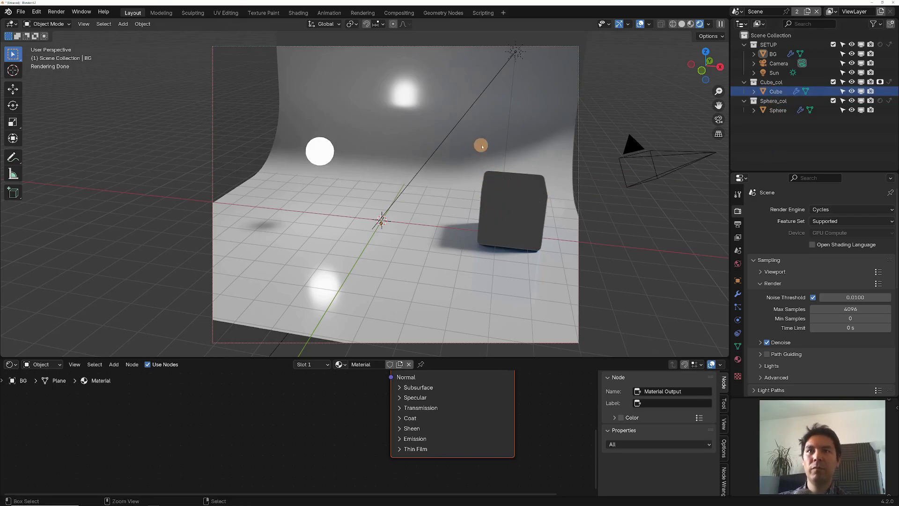
pyautogui.keyDown('ctrl'); pyautogui.moveTo(479, 147); pyautogui.dragTo(500, 201, button='middle'); pyautogui.keyUp('ctrl')
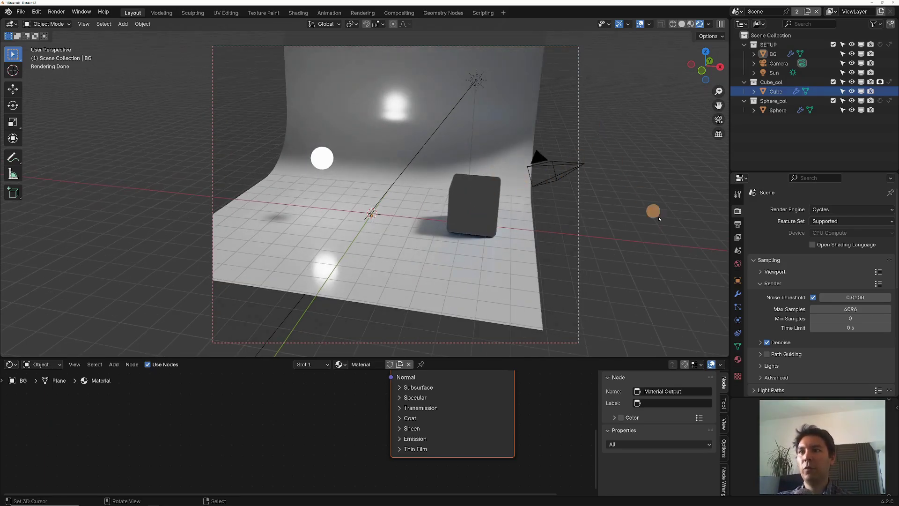
pyautogui.scroll(-8, 772, 267)
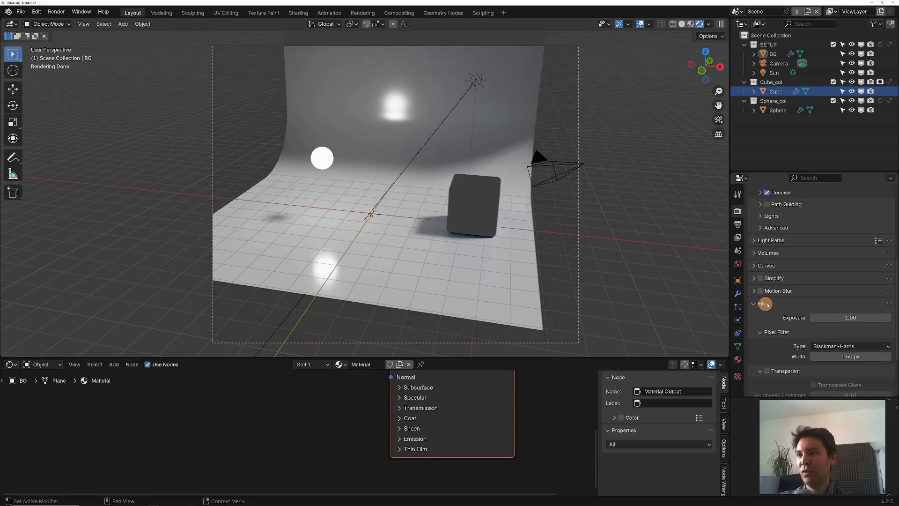
pyautogui.scroll(-3, 761, 304)
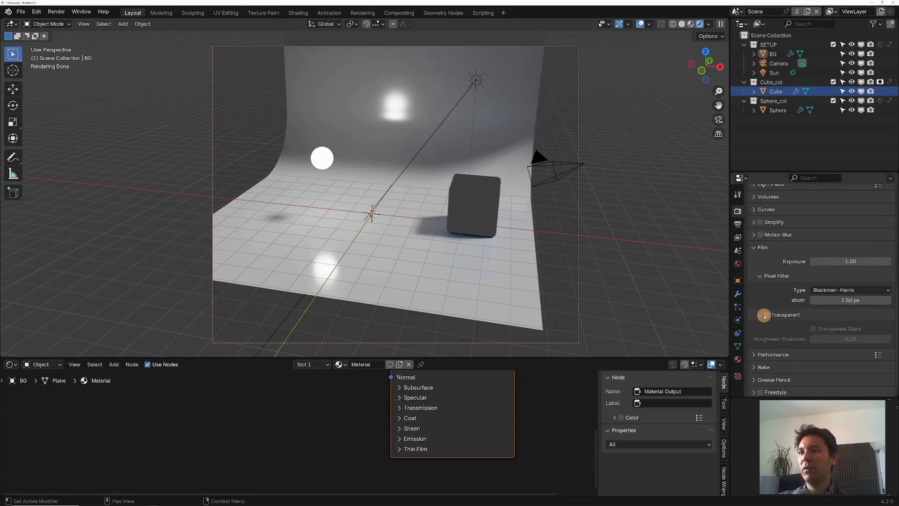
pyautogui.click(770, 315)
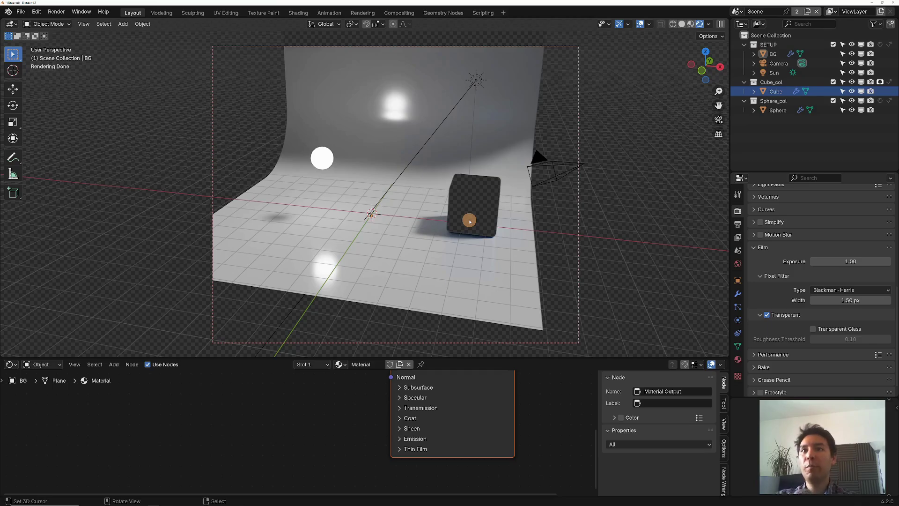
pyautogui.moveTo(469, 221); pyautogui.dragTo(448, 180, button='middle')
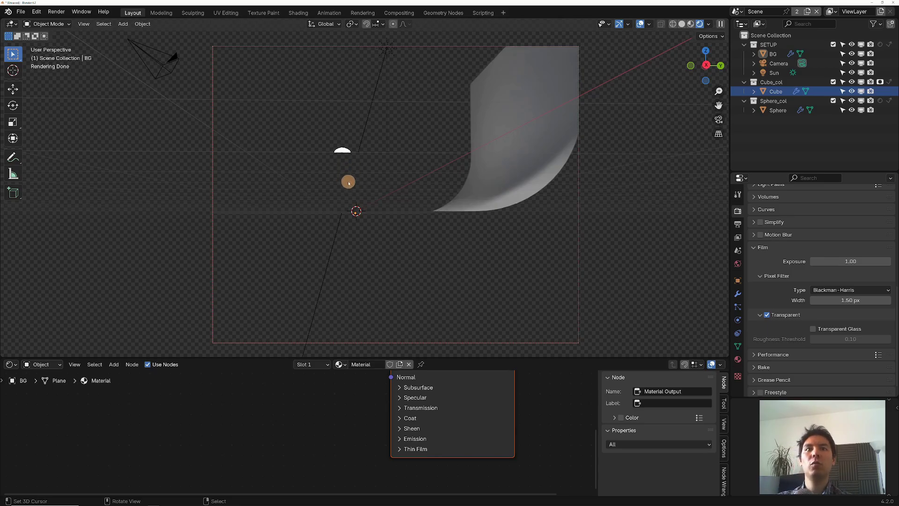
pyautogui.moveTo(347, 182); pyautogui.dragTo(467, 217, button='middle')
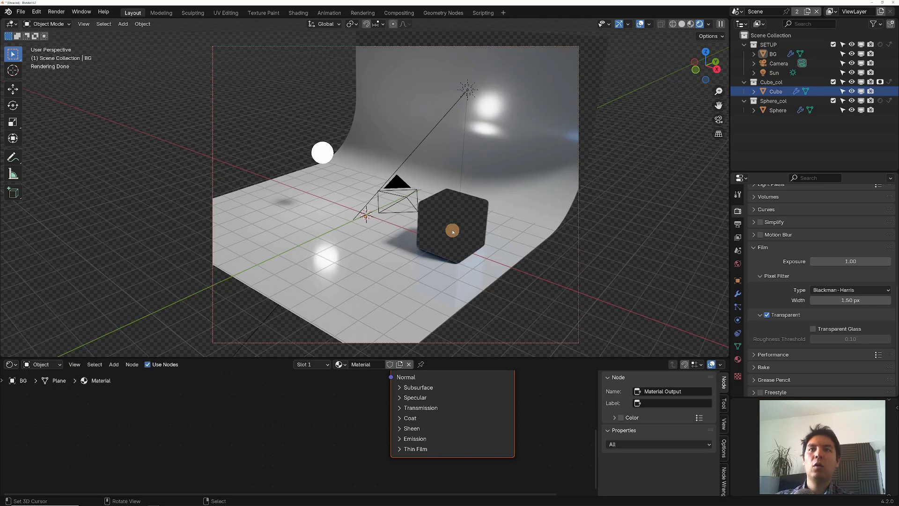
# - Turn off the holdout on Cube_col and set the Sphere_col collection as a holdout instead
pyautogui.click(880, 82)
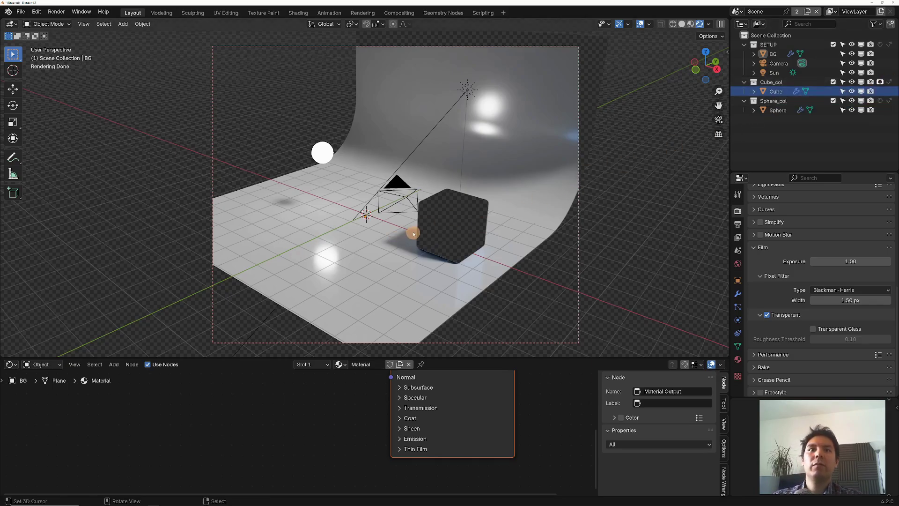
pyautogui.click(880, 82)
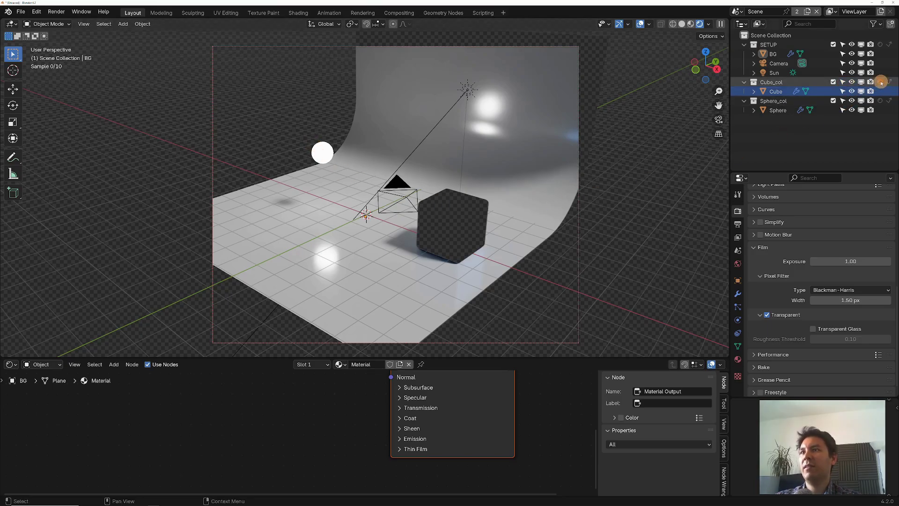
pyautogui.click(880, 102)
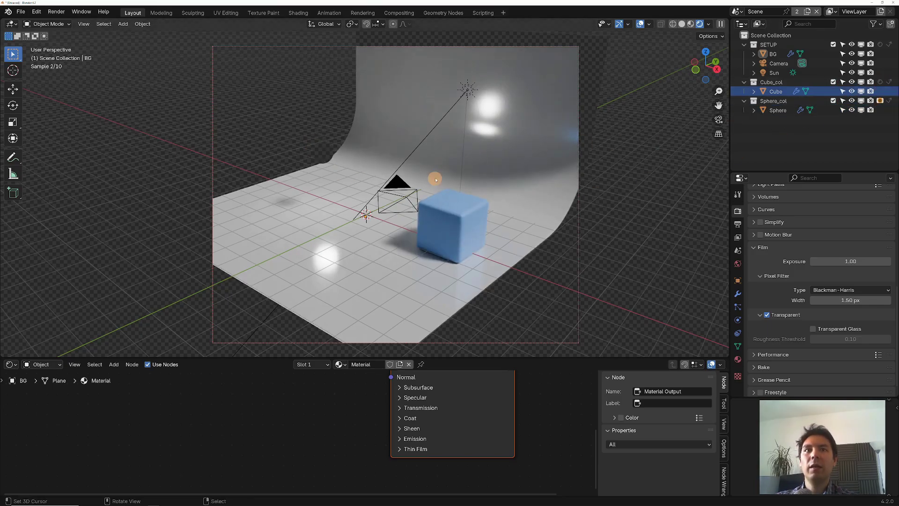
pyautogui.moveTo(428, 177); pyautogui.dragTo(407, 177, button='middle')
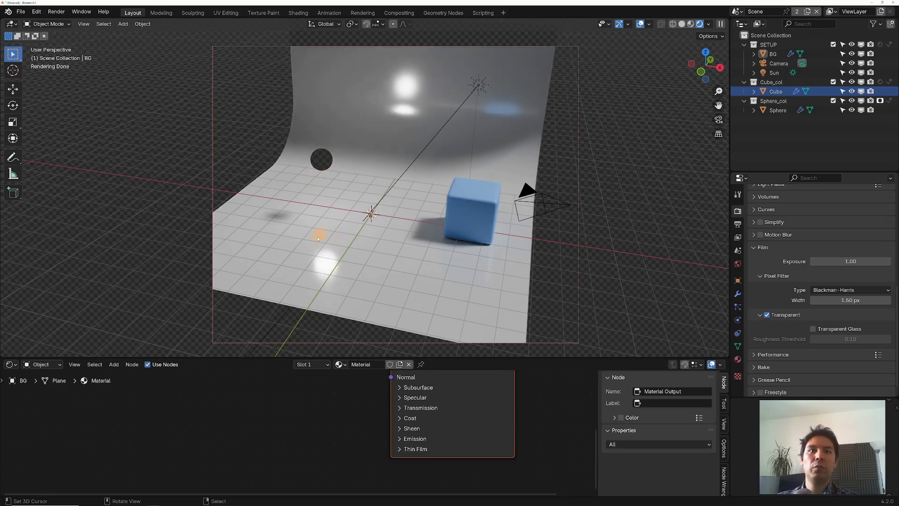
pyautogui.moveTo(367, 195); pyautogui.dragTo(492, 200, button='middle')
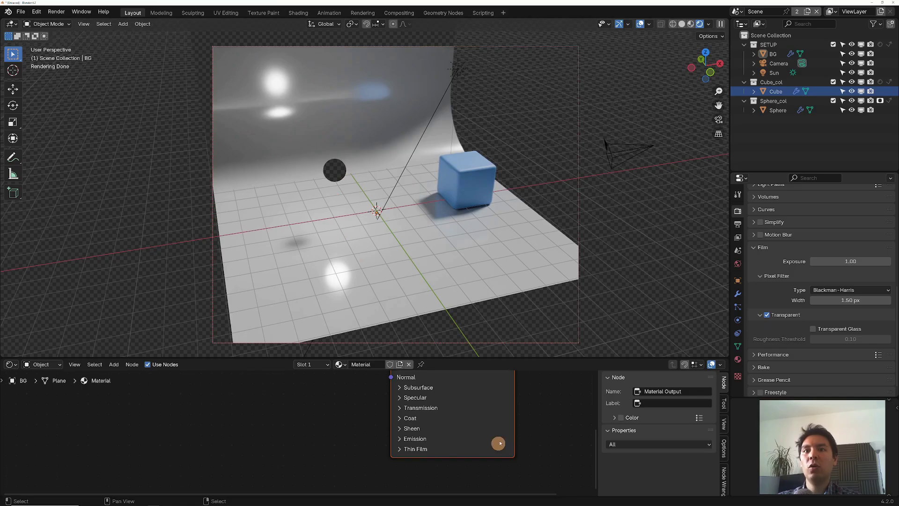
# - Inspect the sphere's cutout, and turn off the holdout on the Sphere_col collection
pyautogui.keyDown('shift'); pyautogui.scroll(5, 468, 441); pyautogui.keyUp('shift')
pyautogui.moveTo(419, 423); pyautogui.dragTo(409, 400, button='middle')
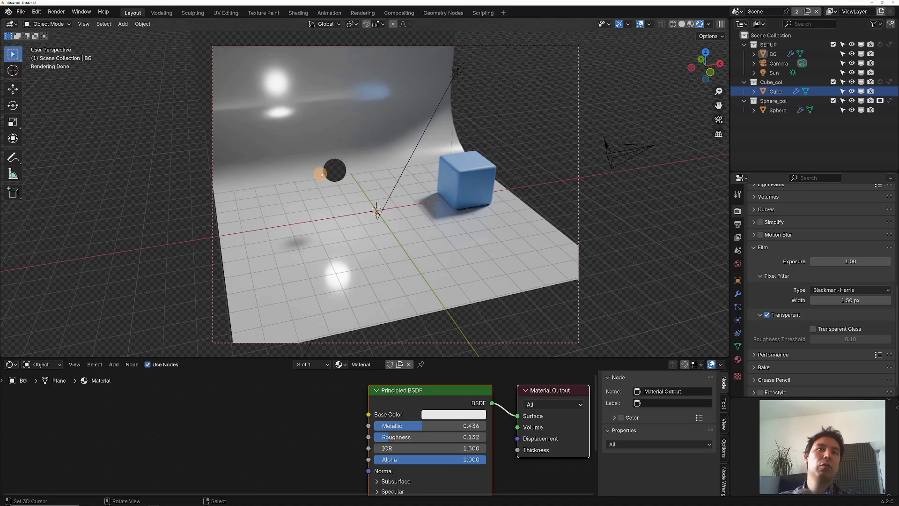
pyautogui.moveTo(347, 181)
pyautogui.mouseDown(button='middle')
pyautogui.moveTo(355, 187)
pyautogui.moveTo(342, 186)
pyautogui.mouseUp(button='middle')
pyautogui.click(881, 101)
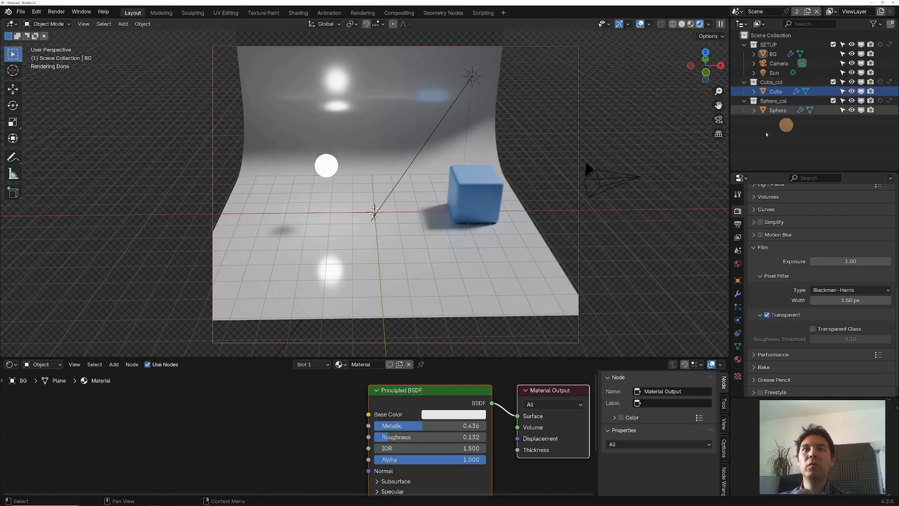
# - Set Cube_col to Indirect Only to examine the Cube's remaining shadow and reflections, and turn the option off again
pyautogui.click(469, 203)
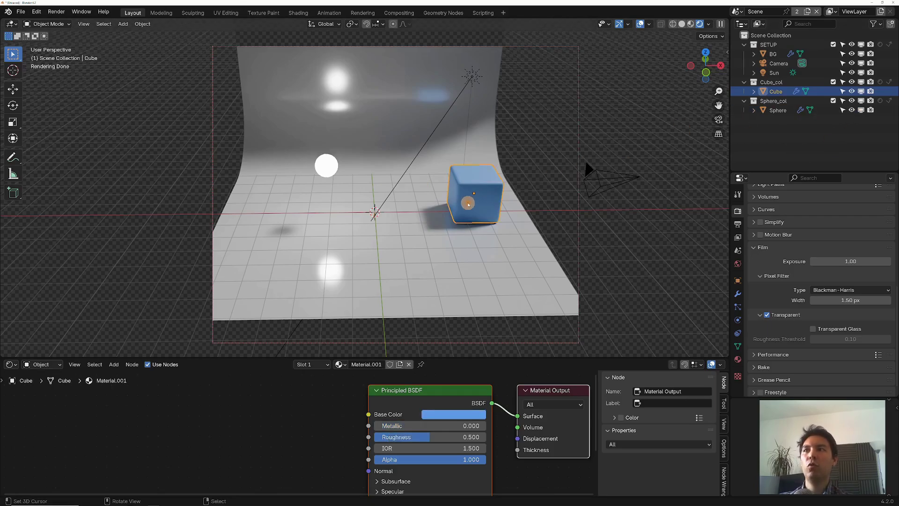
pyautogui.click(889, 82)
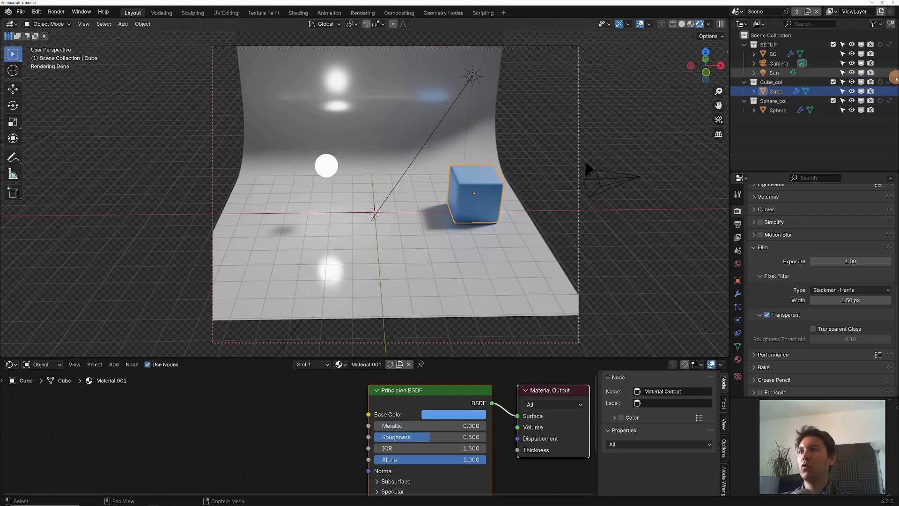
pyautogui.moveTo(542, 211); pyautogui.dragTo(548, 213, button='middle')
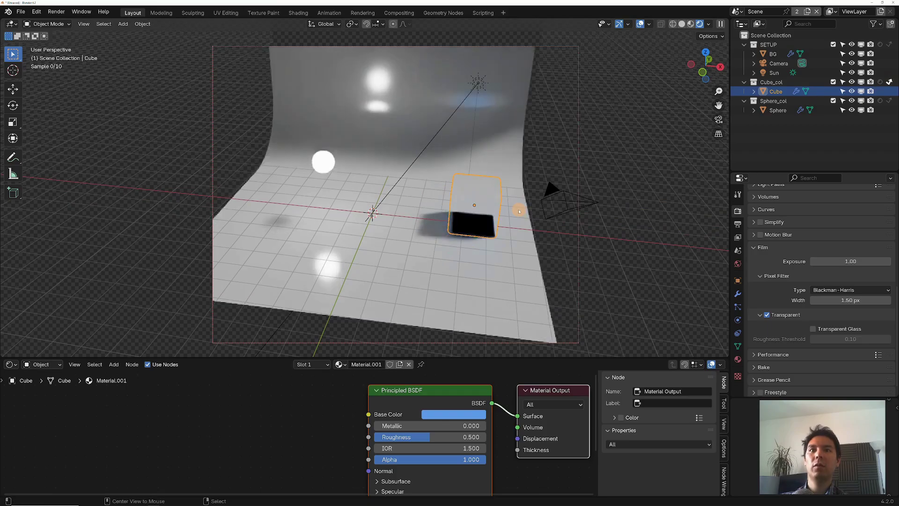
pyautogui.click(548, 213)
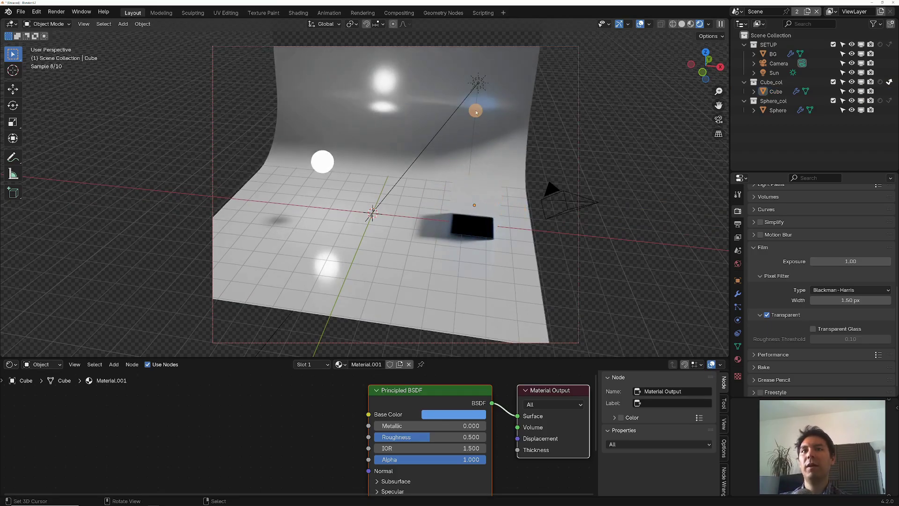
pyautogui.moveTo(475, 111); pyautogui.dragTo(428, 204, button='middle')
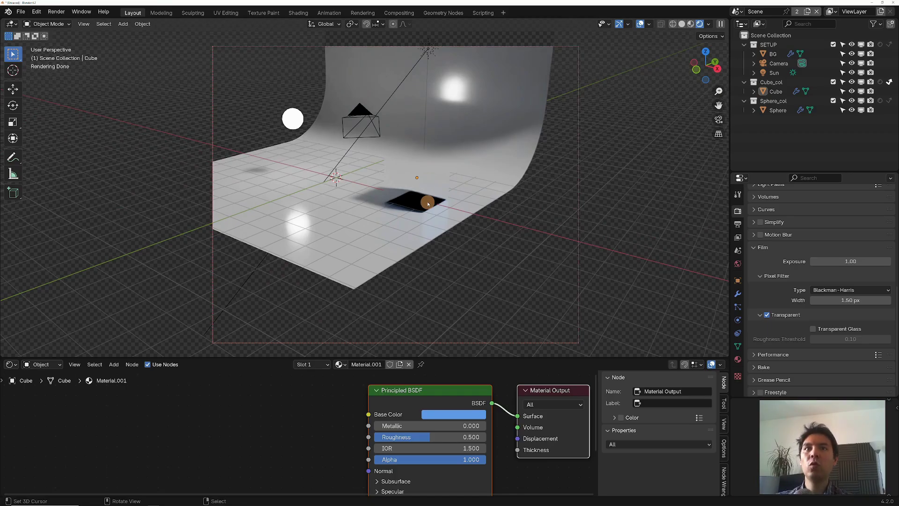
pyautogui.moveTo(424, 202); pyautogui.dragTo(412, 202, button='middle')
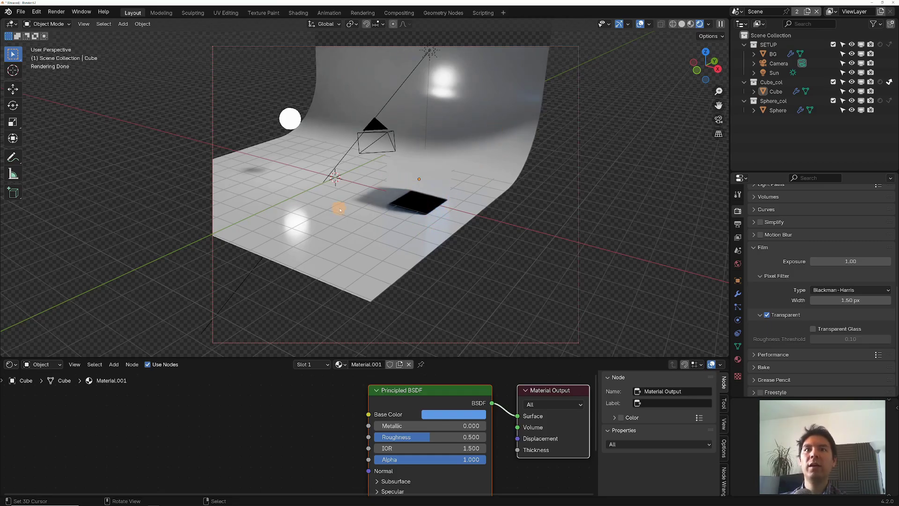
pyautogui.moveTo(340, 210); pyautogui.dragTo(440, 212, button='middle')
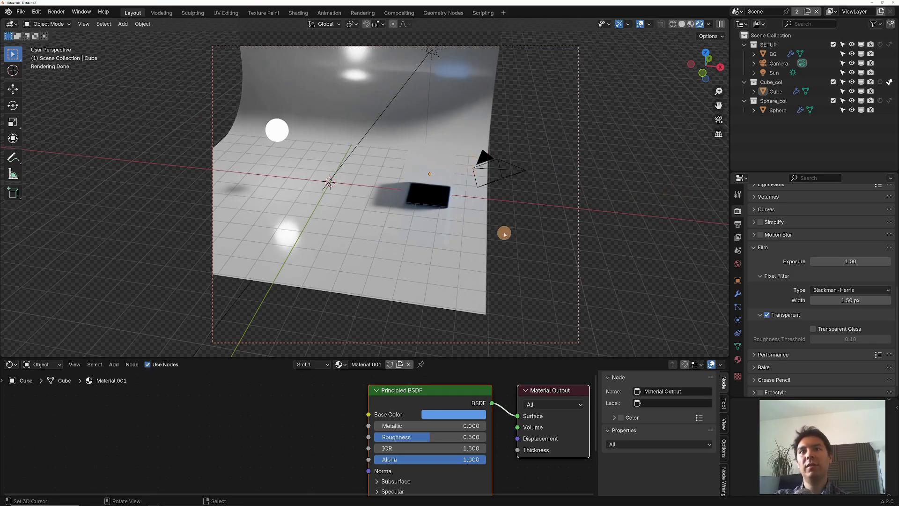
pyautogui.moveTo(502, 235); pyautogui.dragTo(496, 216, button='middle')
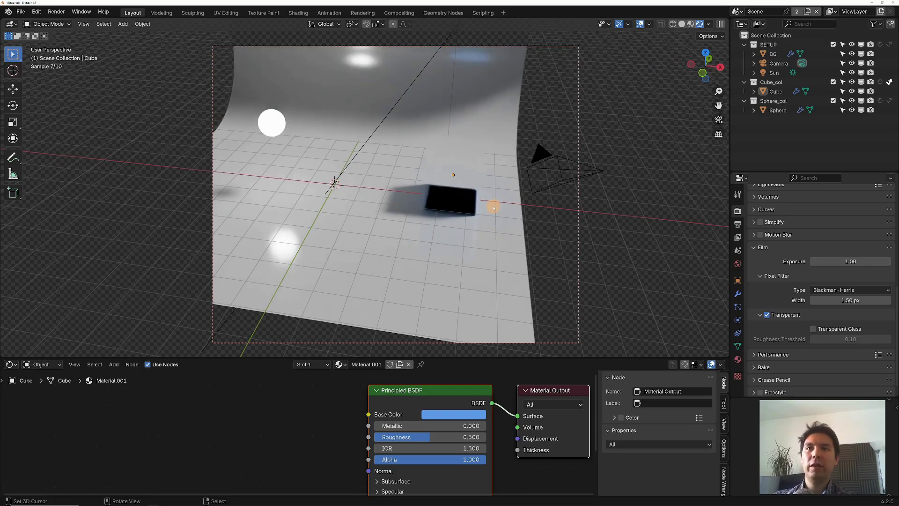
pyautogui.click(889, 82)
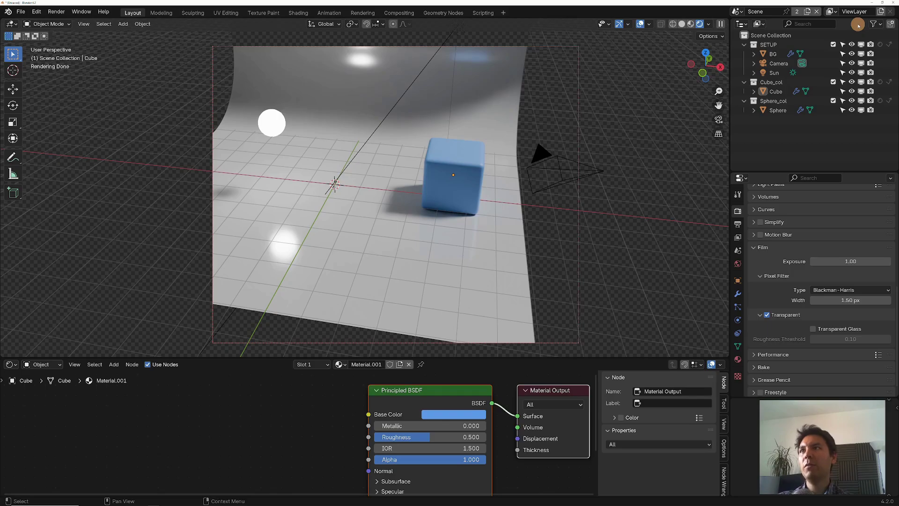
# - Add a new view layer to the scene using the New option
pyautogui.click(831, 11)
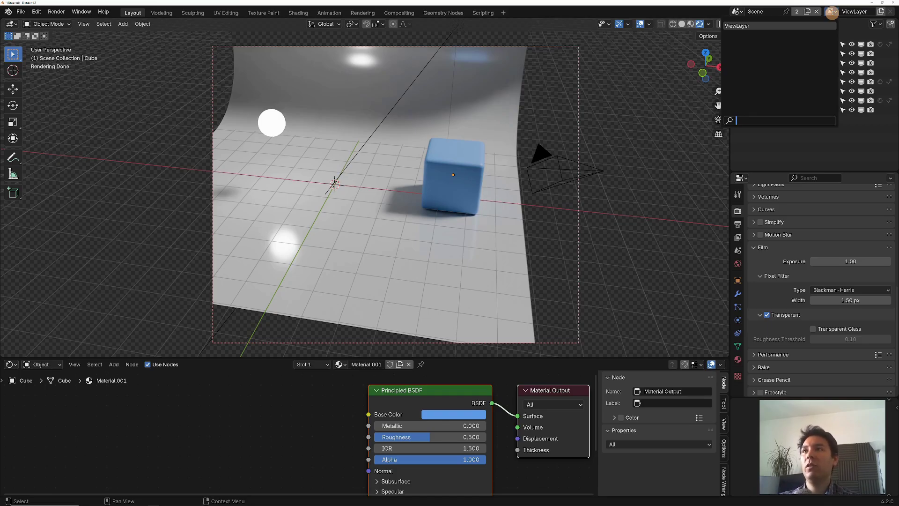
pyautogui.click(880, 13)
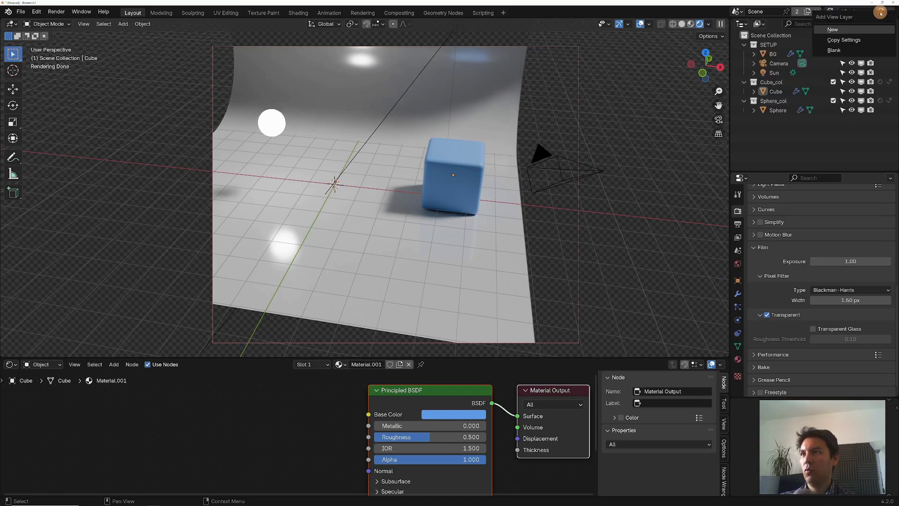
pyautogui.click(836, 29)
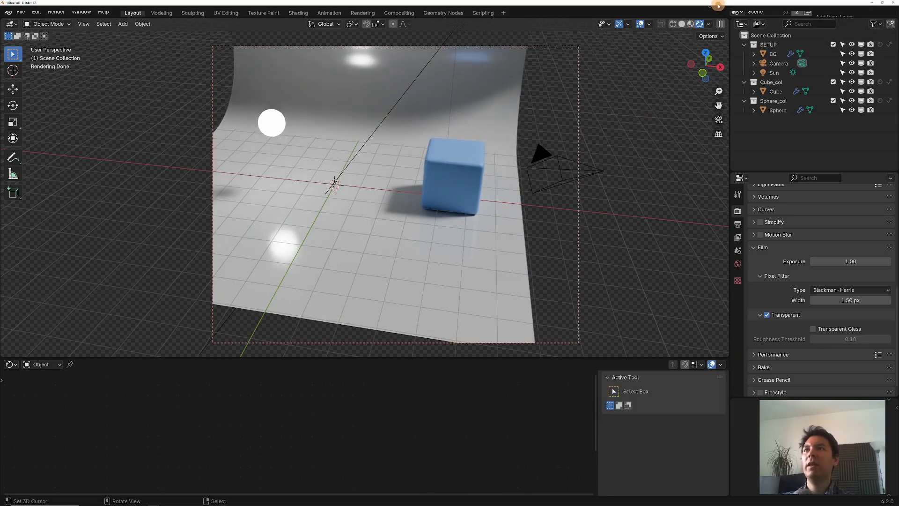
# - Collapse the SETUP, Cube_col and Sphere_col collections in the outliner
pyautogui.moveTo(745, 45); pyautogui.dragTo(747, 80)
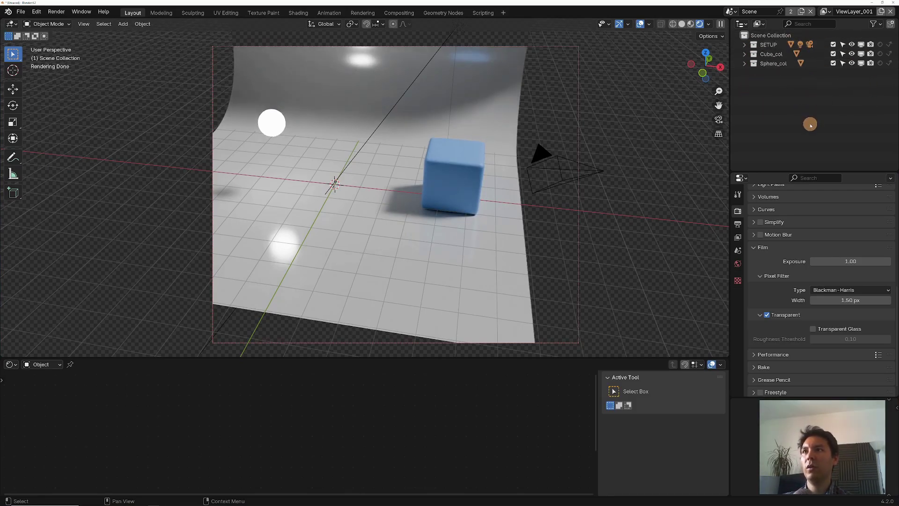
pyautogui.moveTo(477, 201); pyautogui.dragTo(471, 200, button='middle')
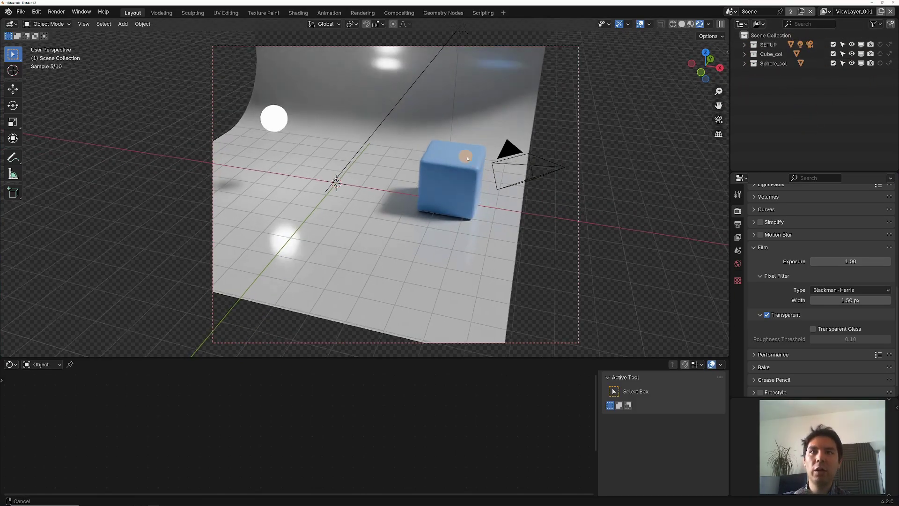
pyautogui.keyDown('shift'); pyautogui.moveTo(476, 170); pyautogui.dragTo(499, 184, button='middle'); pyautogui.keyUp('shift')
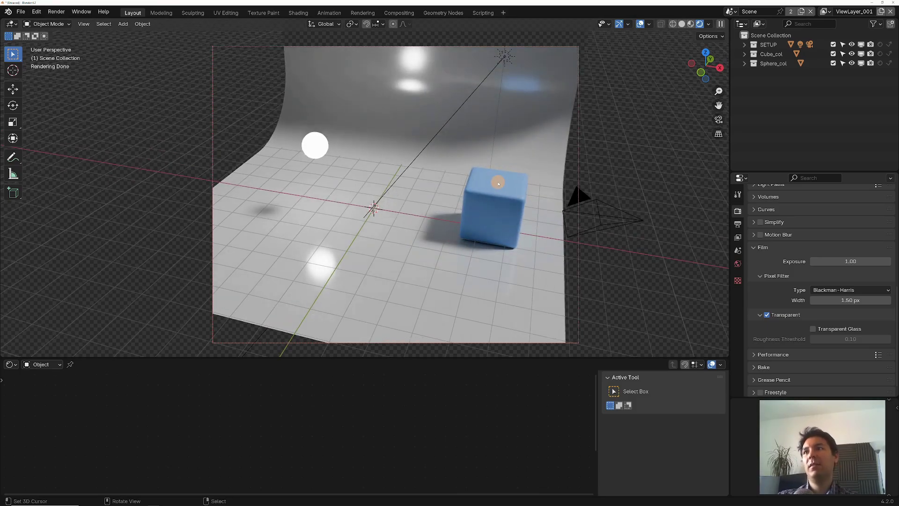
pyautogui.click(833, 45)
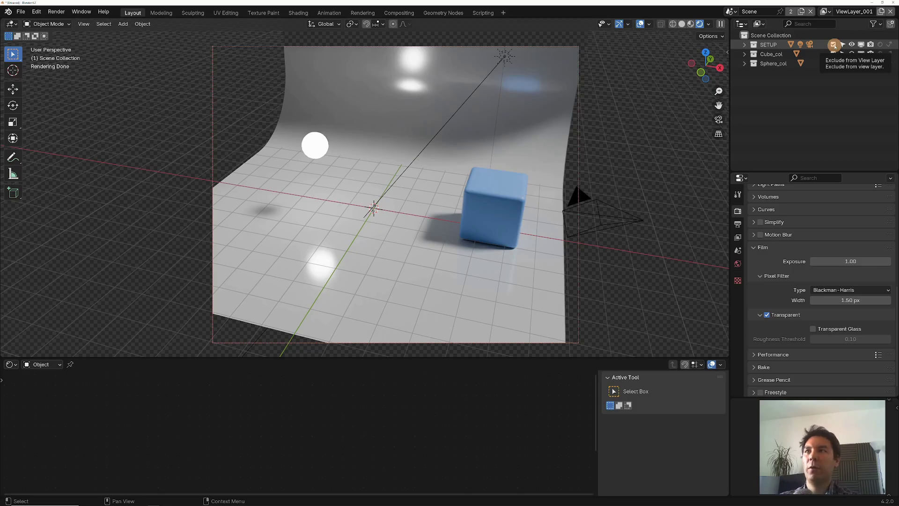
# - Make ViewLayer the active view layer and exclude the Cube_col and Sphere_col collections from it
pyautogui.click(825, 11)
pyautogui.click(773, 27)
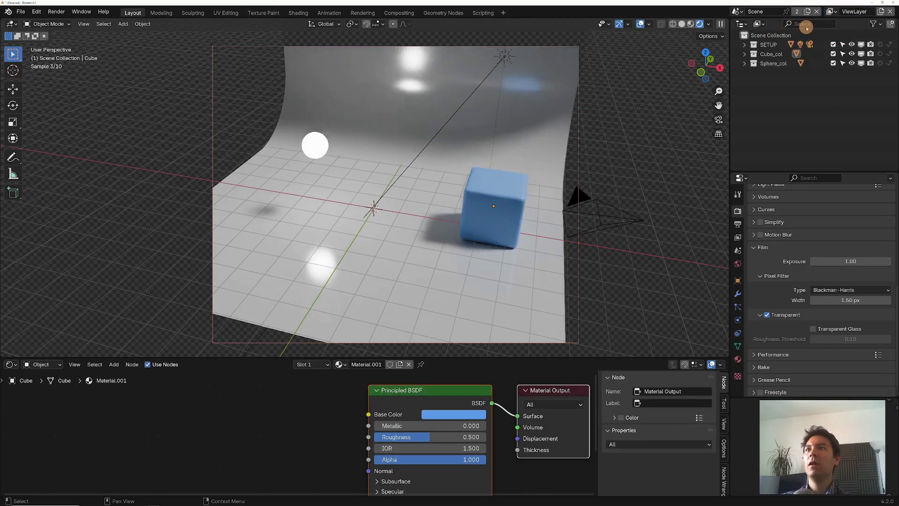
pyautogui.moveTo(502, 126); pyautogui.dragTo(487, 150, button='middle')
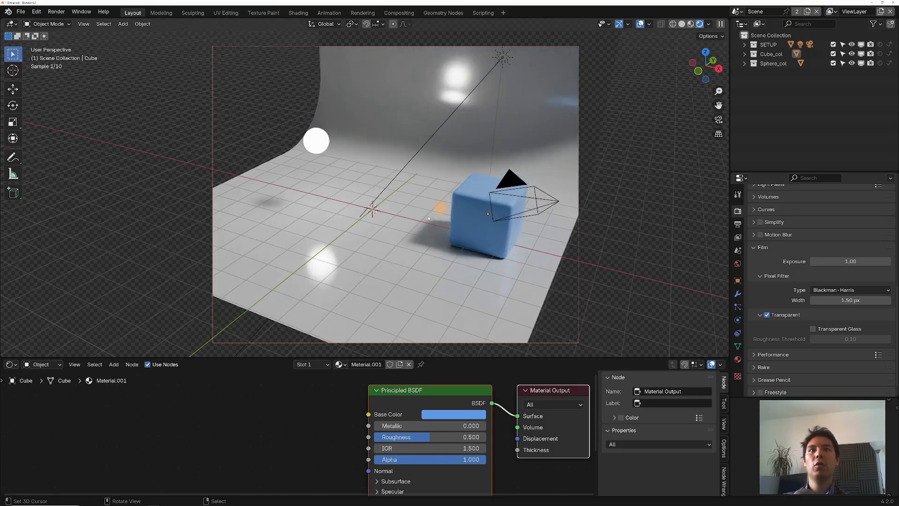
pyautogui.click(833, 54)
pyautogui.click(833, 63)
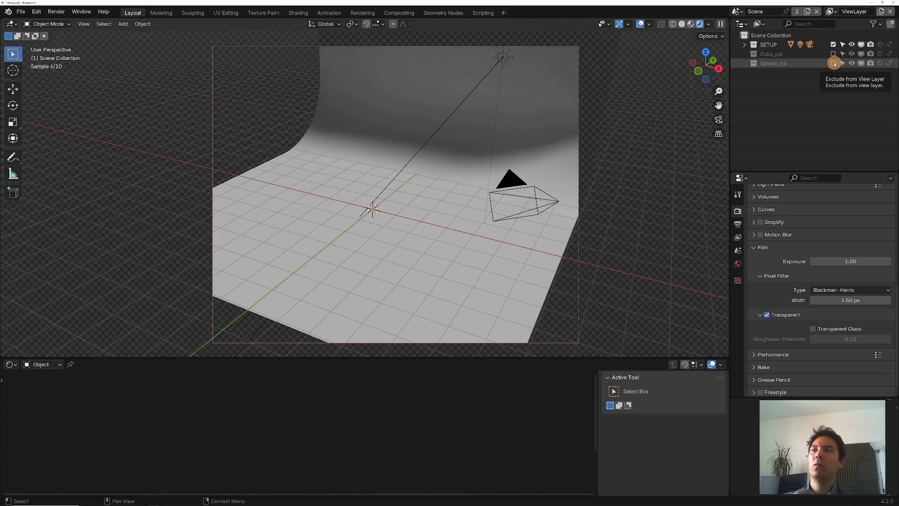
# - Switch to the ViewLayer_001 view layer and exclude the SETUP collection from it
pyautogui.click(829, 12)
pyautogui.click(820, 38)
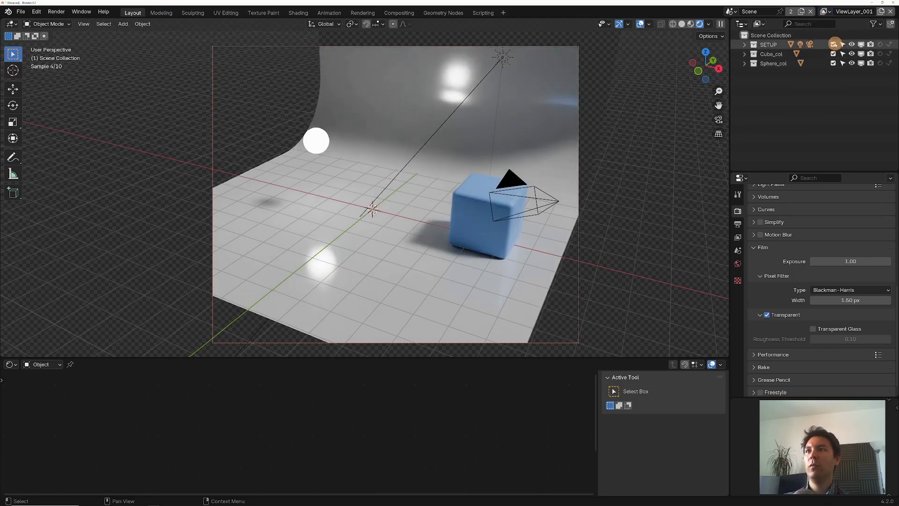
pyautogui.click(832, 44)
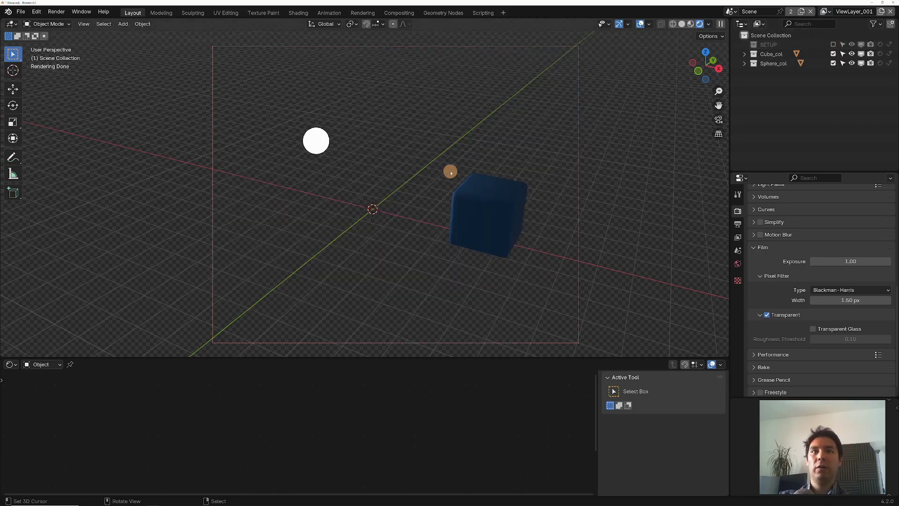
pyautogui.press('F12')
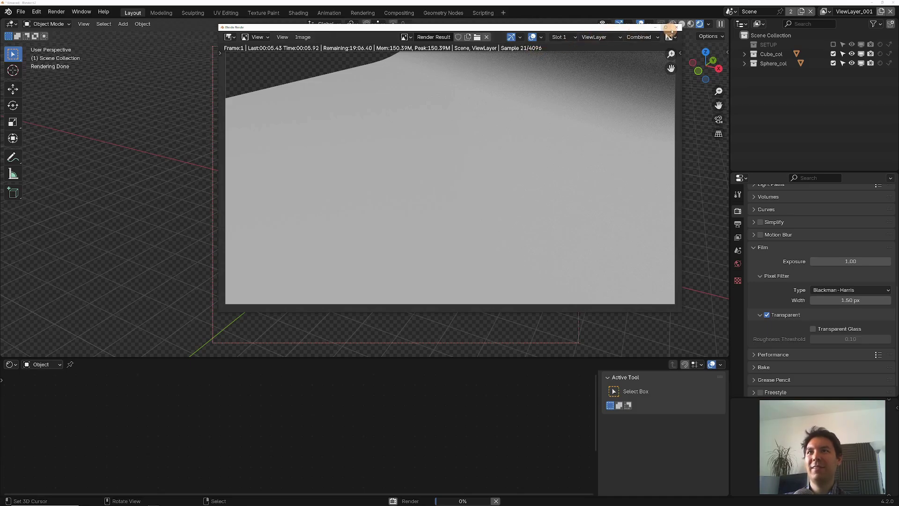
pyautogui.press('Escape')
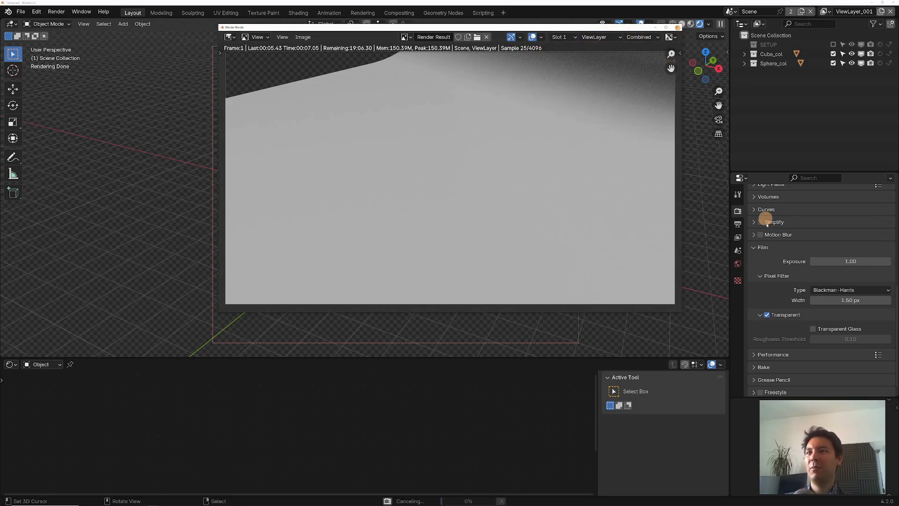
pyautogui.press('Escape')
# - Set the render Max Samples to 5 in the Cycles sampling settings
pyautogui.scroll(8, 789, 261)
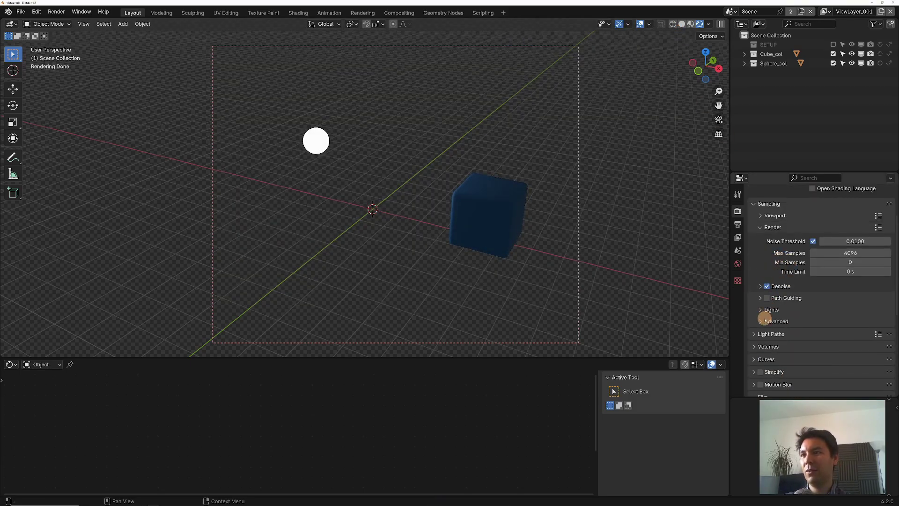
pyautogui.click(847, 253)
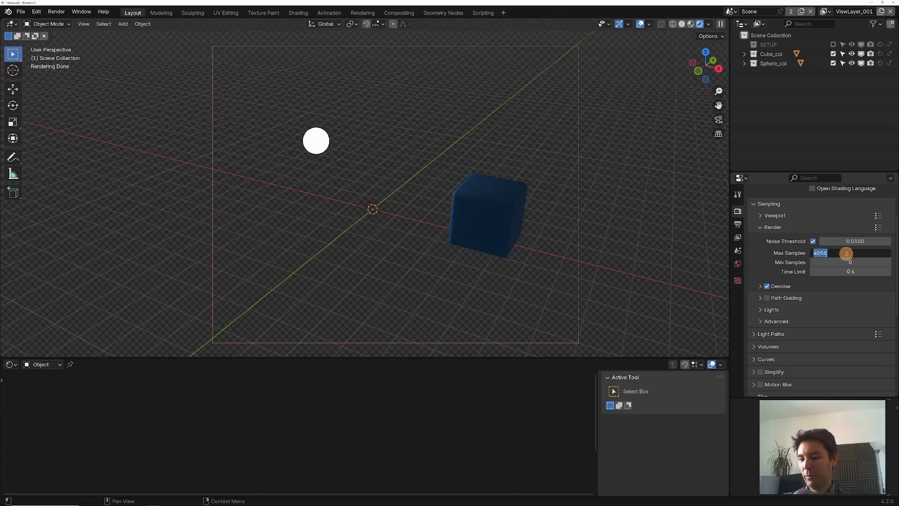
pyautogui.write('5')
pyautogui.press('Return')
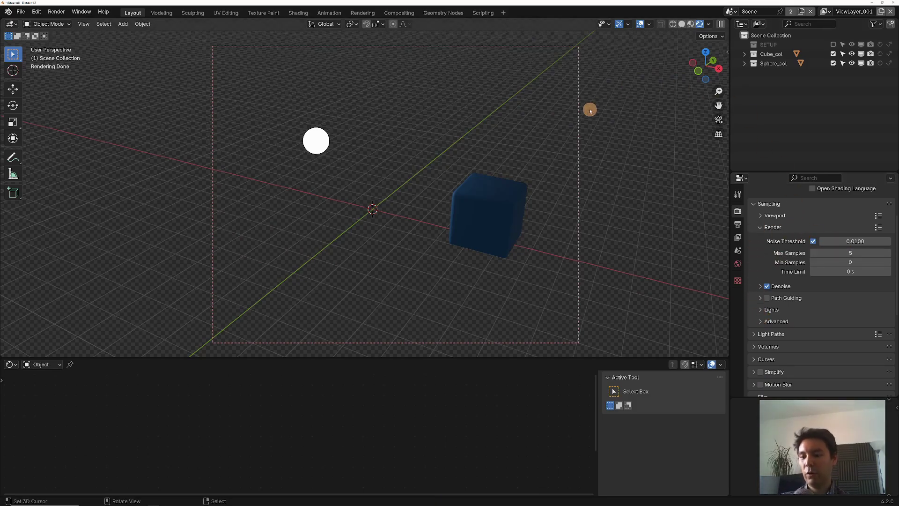
# - Render the scene's view layers, inspect the resulting image and close the render window
pyautogui.press('F12')
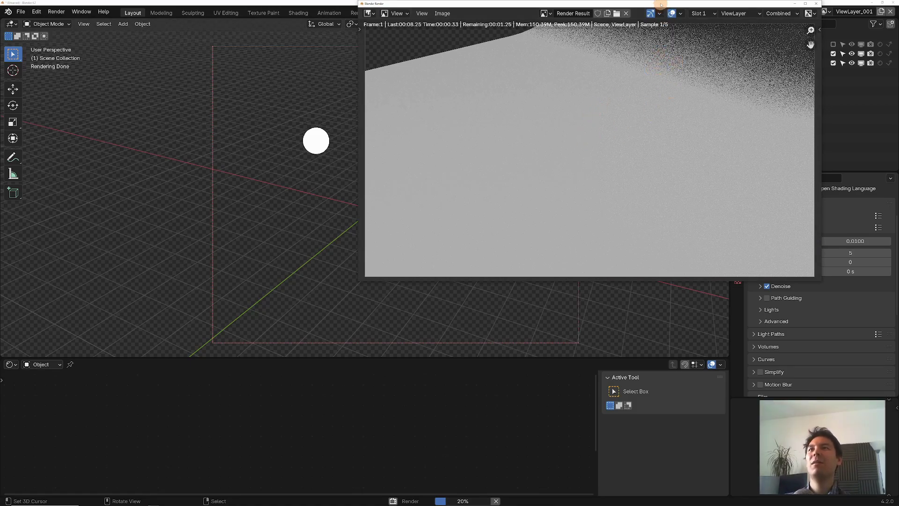
pyautogui.moveTo(660, 4); pyautogui.dragTo(591, 58)
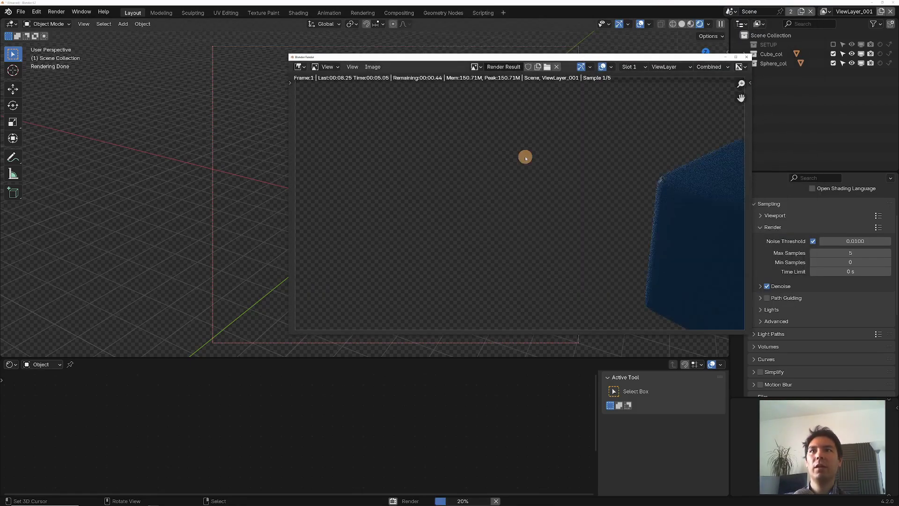
pyautogui.scroll(-4, 580, 193)
pyautogui.scroll(5, 574, 202)
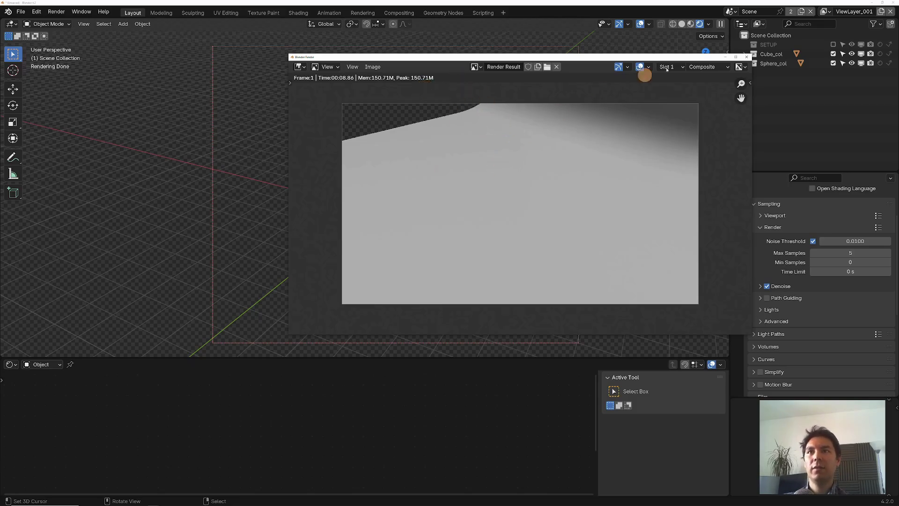
pyautogui.click(749, 56)
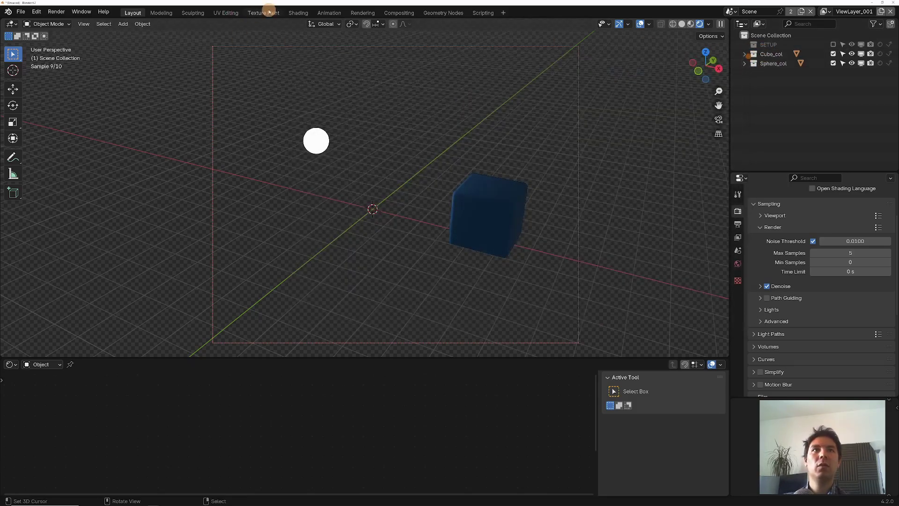
# - Switch to the Compositing workspace and delete the Alpha Over node and the lower Render Layers node
pyautogui.click(398, 13)
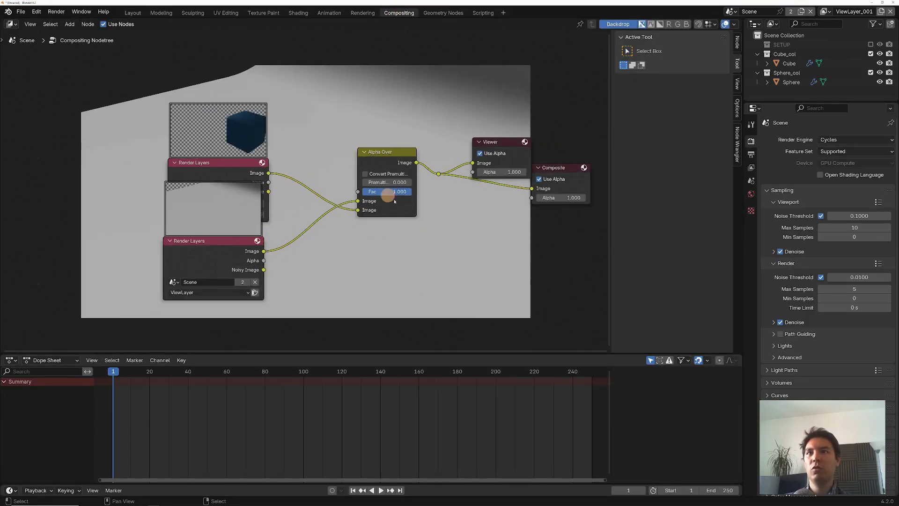
pyautogui.moveTo(159, 84); pyautogui.dragTo(428, 263)
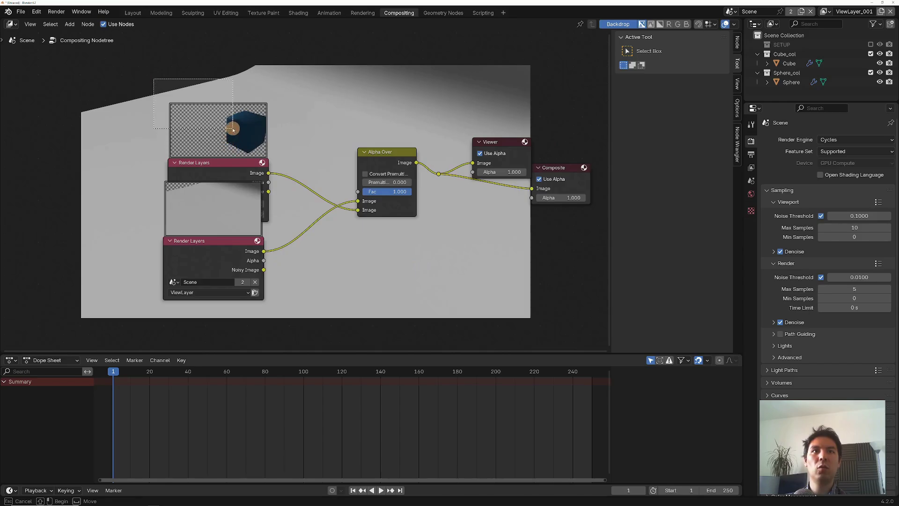
pyautogui.click(403, 151)
pyautogui.press('x')
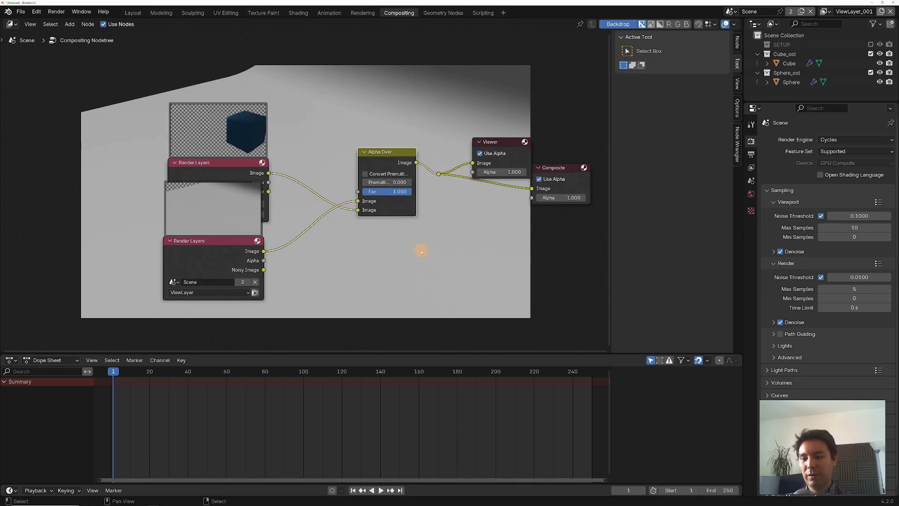
pyautogui.click(216, 239)
pyautogui.press('x')
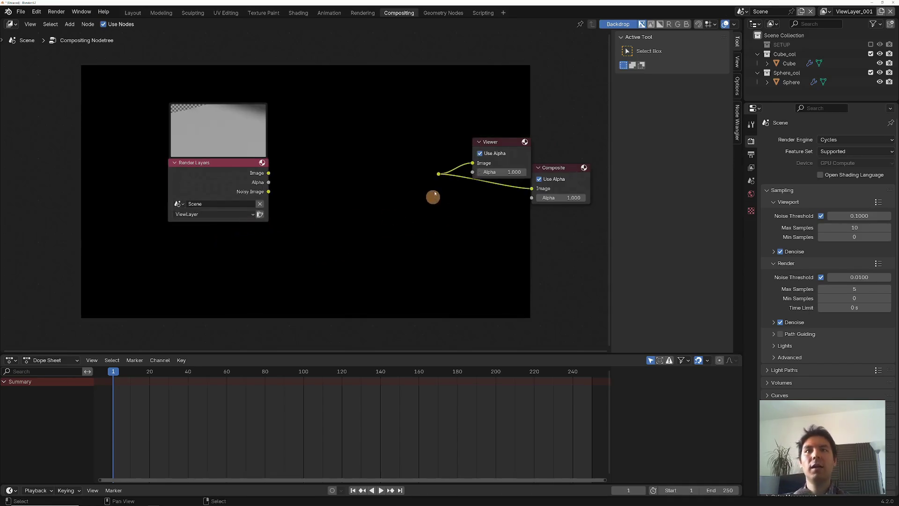
# - Delete the Viewer node and the reroute point feeding the Composite node
pyautogui.click(491, 141)
pyautogui.press('x')
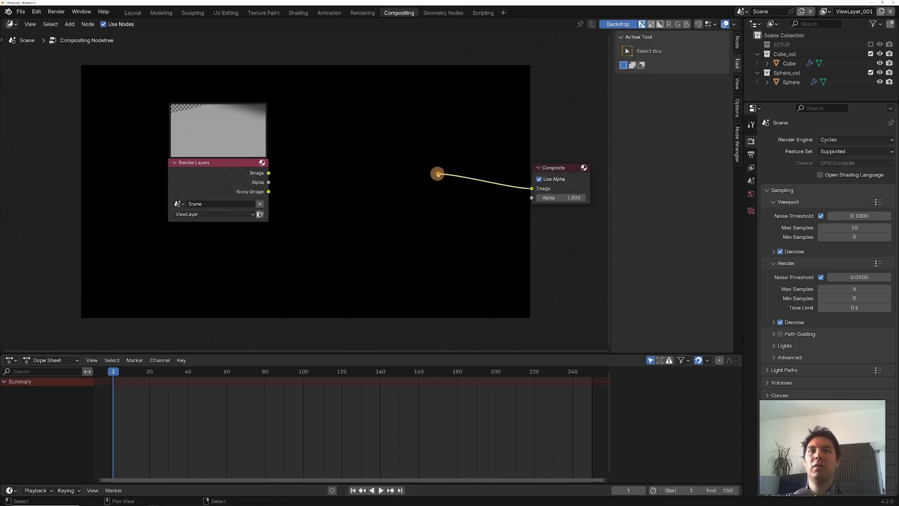
pyautogui.click(437, 175)
pyautogui.press('x')
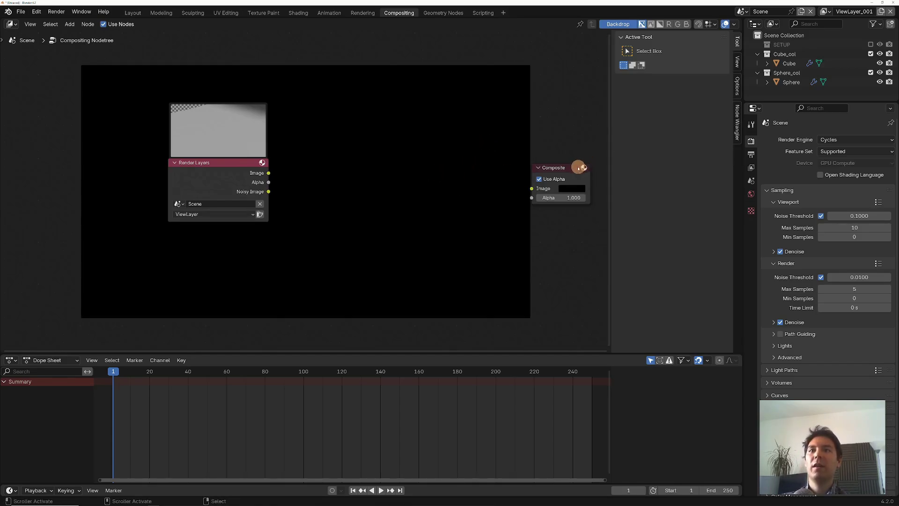
# - Bring the Composite and Render Layers nodes closer together and link the render's Image output to the Composite's Image input
pyautogui.moveTo(574, 167); pyautogui.dragTo(468, 153)
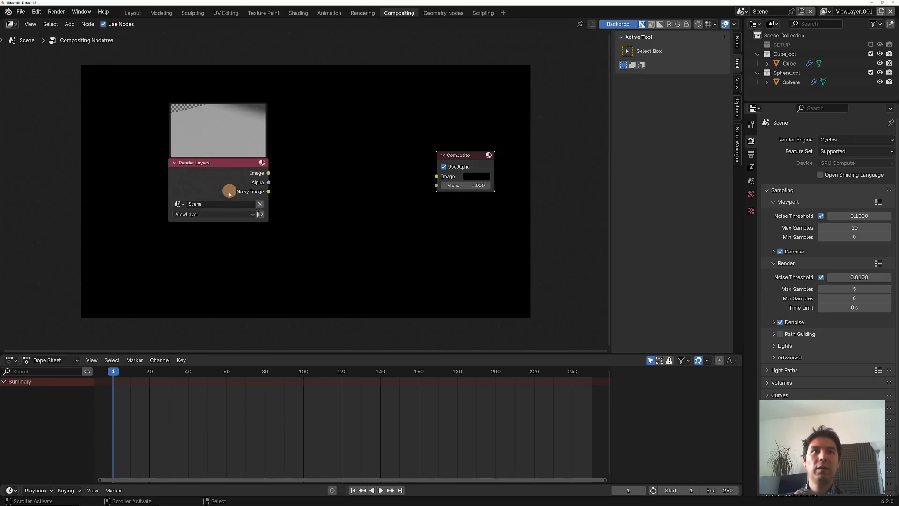
pyautogui.moveTo(215, 163); pyautogui.dragTo(241, 170)
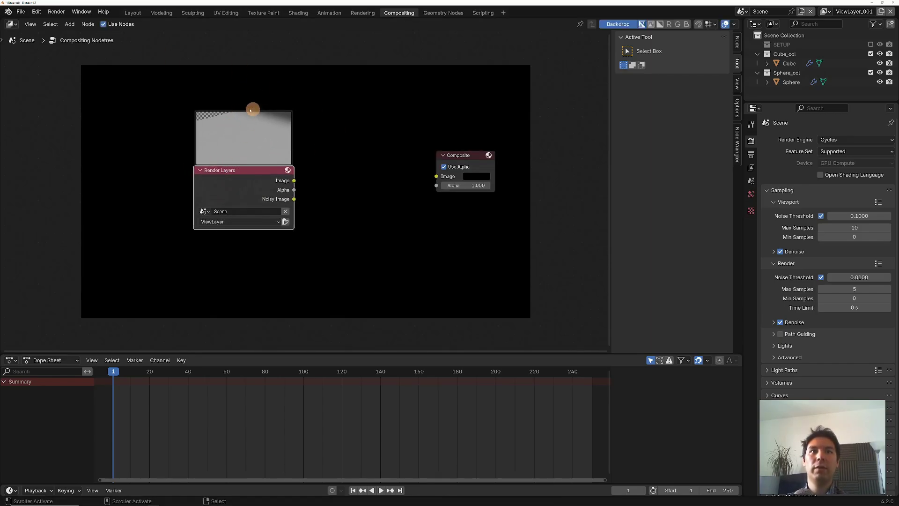
pyautogui.moveTo(294, 180); pyautogui.dragTo(436, 176)
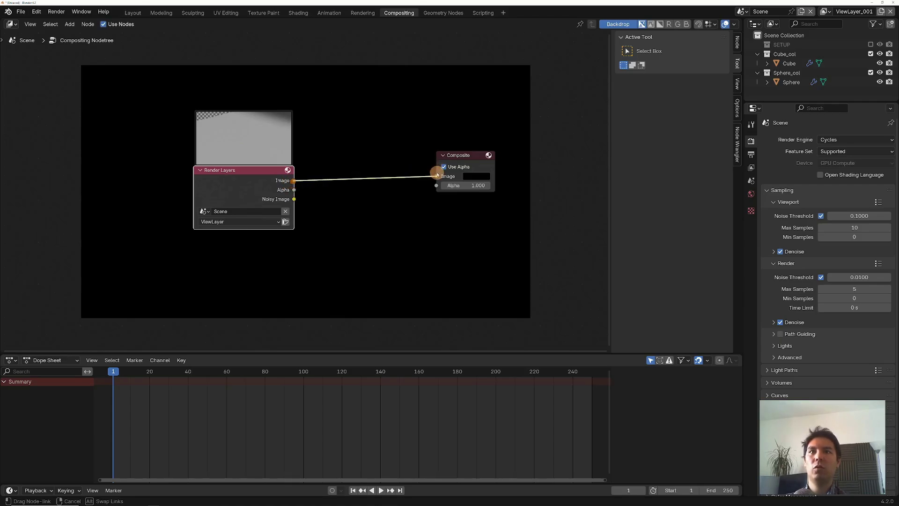
# - Preview the Render Layers node through a Viewer node and merge the Composite and Viewer links through one reroute point
pyautogui.keyDown('ctrl'); pyautogui.keyDown('shift'); pyautogui.click(253, 173); pyautogui.keyUp('shift'); pyautogui.keyUp('ctrl')
pyautogui.moveTo(345, 146); pyautogui.dragTo(486, 200)
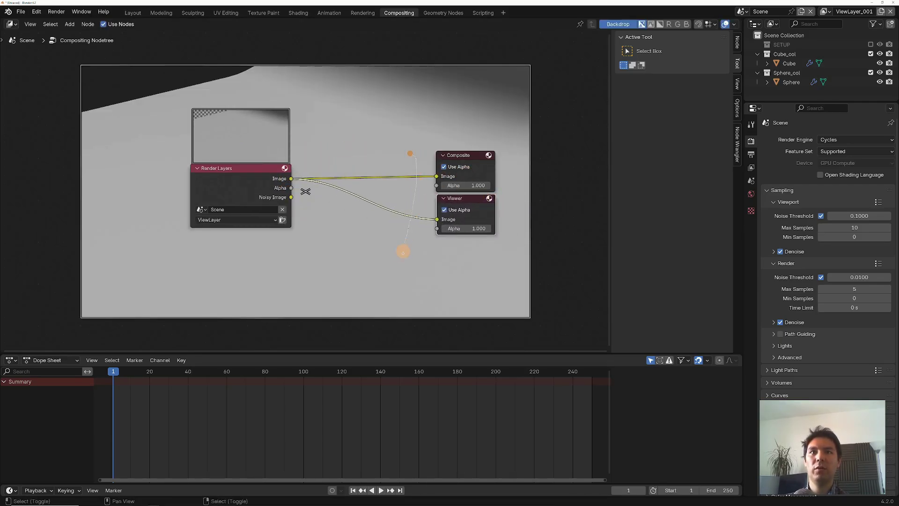
pyautogui.keyDown('shift'); pyautogui.moveTo(410, 153); pyautogui.dragTo(402, 251, button='right'); pyautogui.keyUp('shift')
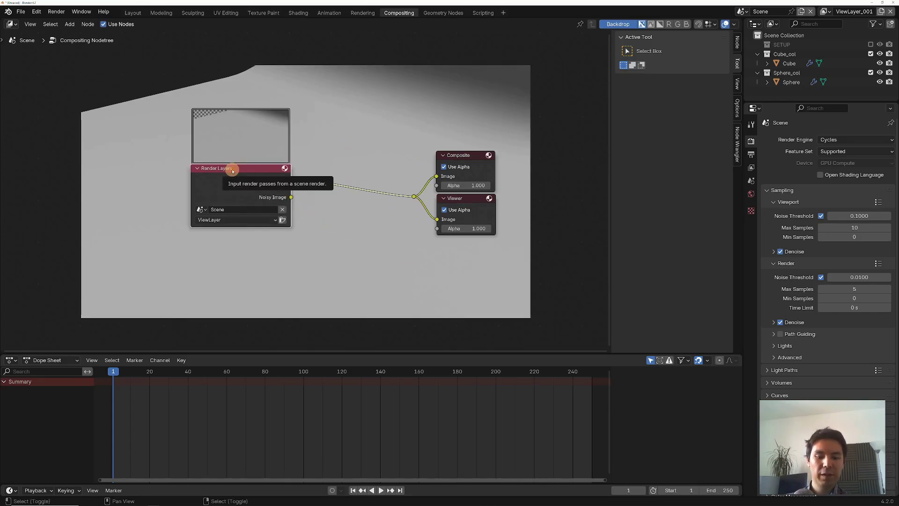
# - Duplicate the Render Layers node, set the copy to ViewLayer_001 and place it below the original
pyautogui.hotkey('shift', 'd')
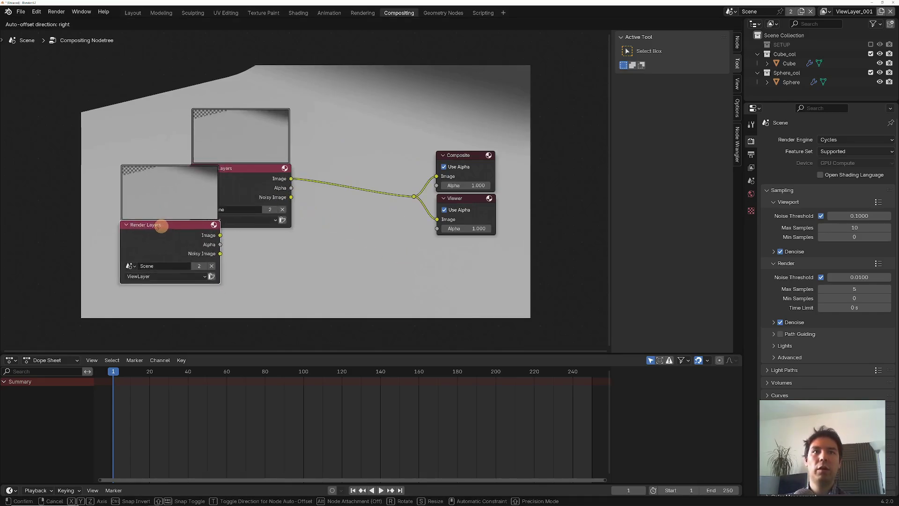
pyautogui.click(124, 286)
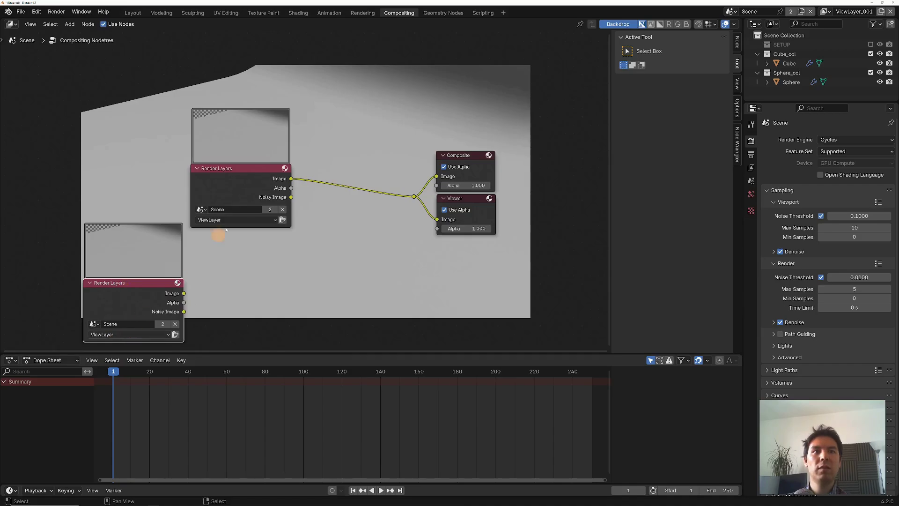
pyautogui.moveTo(187, 331); pyautogui.dragTo(192, 271, button='middle')
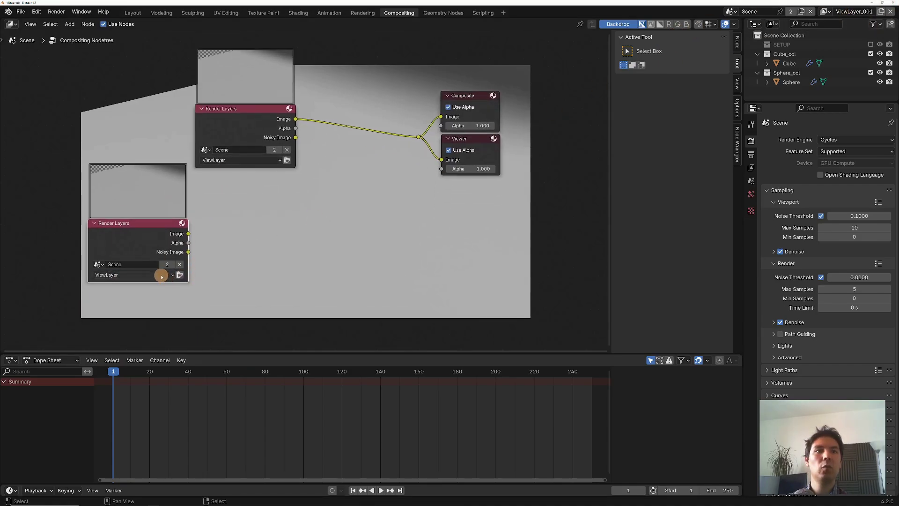
pyautogui.click(162, 276)
pyautogui.click(135, 305)
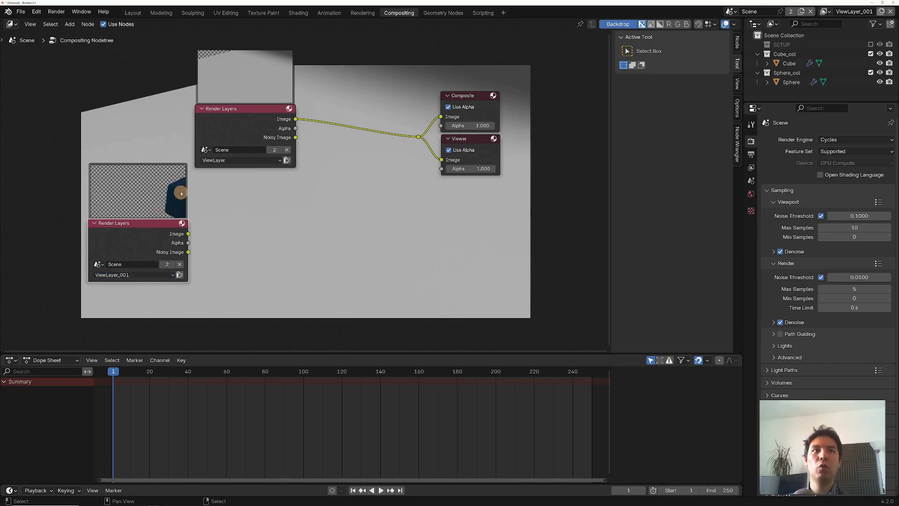
pyautogui.moveTo(165, 226); pyautogui.dragTo(266, 235)
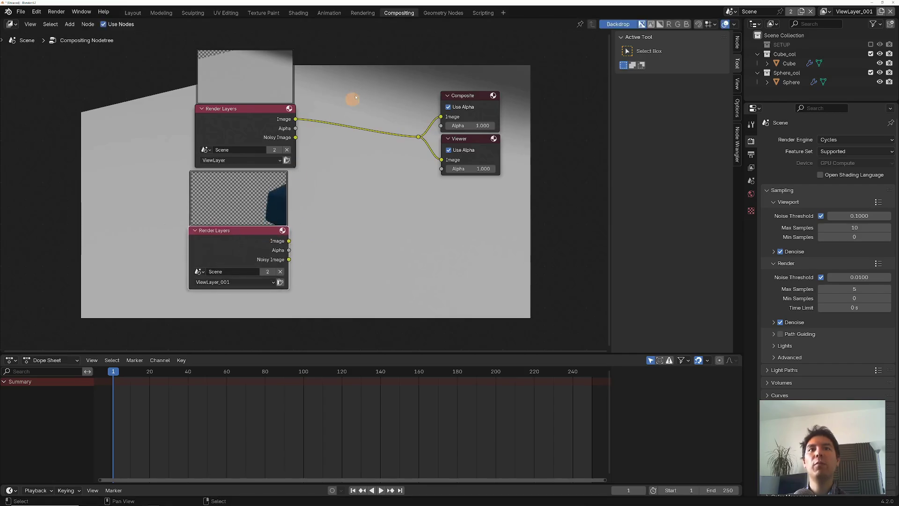
# - Move the reroute point, Composite and Viewer nodes away from the Render Layers nodes and add an Alpha Over node between them
pyautogui.moveTo(393, 90); pyautogui.dragTo(519, 202)
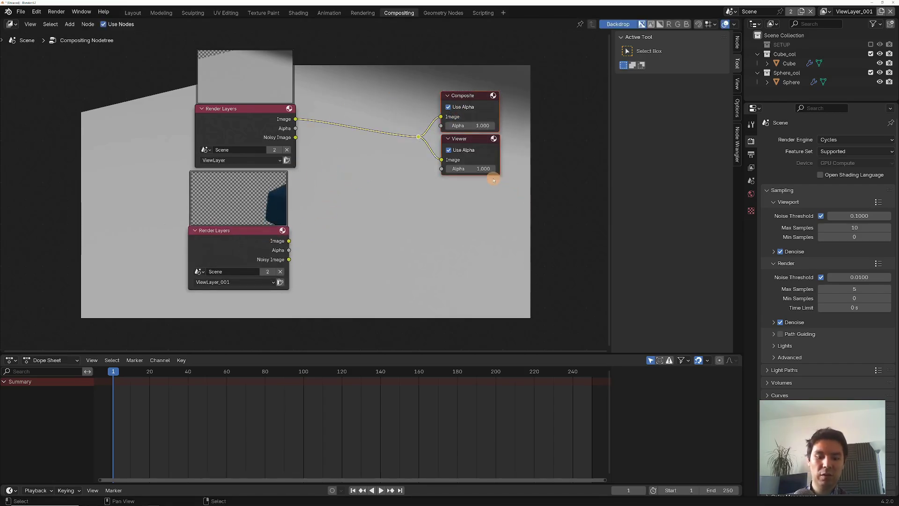
pyautogui.press('g')
pyautogui.click(593, 192)
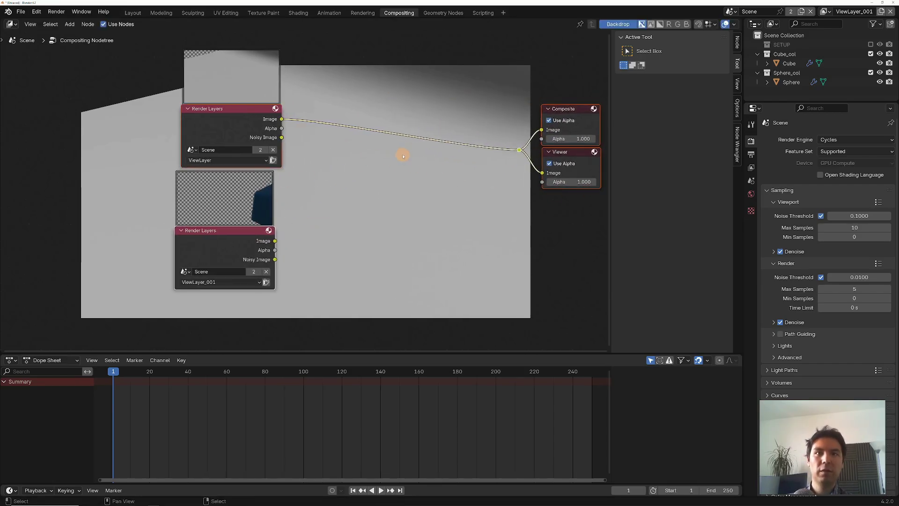
pyautogui.hotkey('shift', 'a')
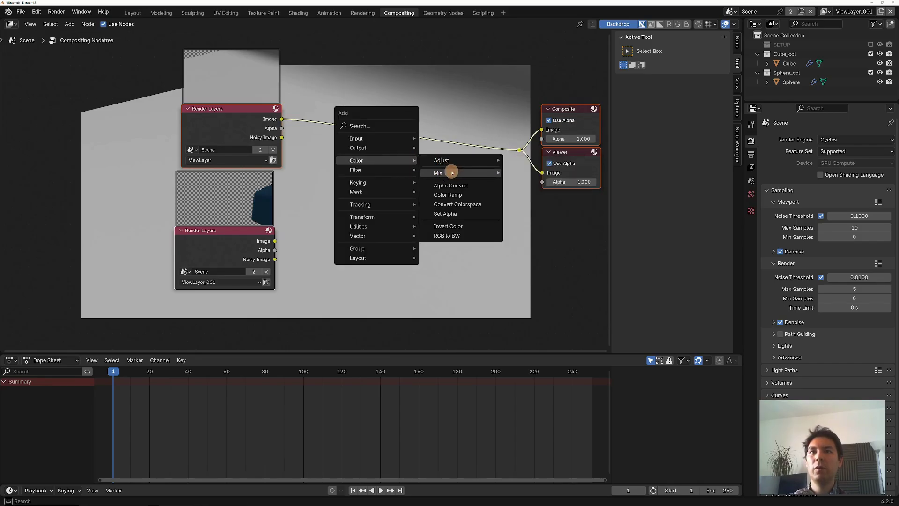
pyautogui.moveTo(458, 173)
pyautogui.click(538, 173)
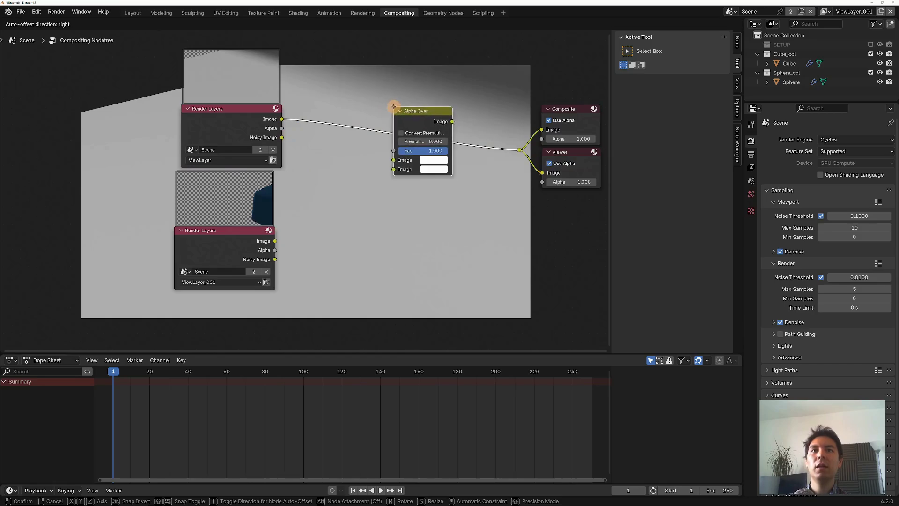
pyautogui.click(362, 168)
# - Link ViewLayer_001's Image to the Alpha Over node's first Image input, ViewLayer's Image to the second, and its output to the reroute point
pyautogui.moveTo(275, 240); pyautogui.dragTo(363, 221)
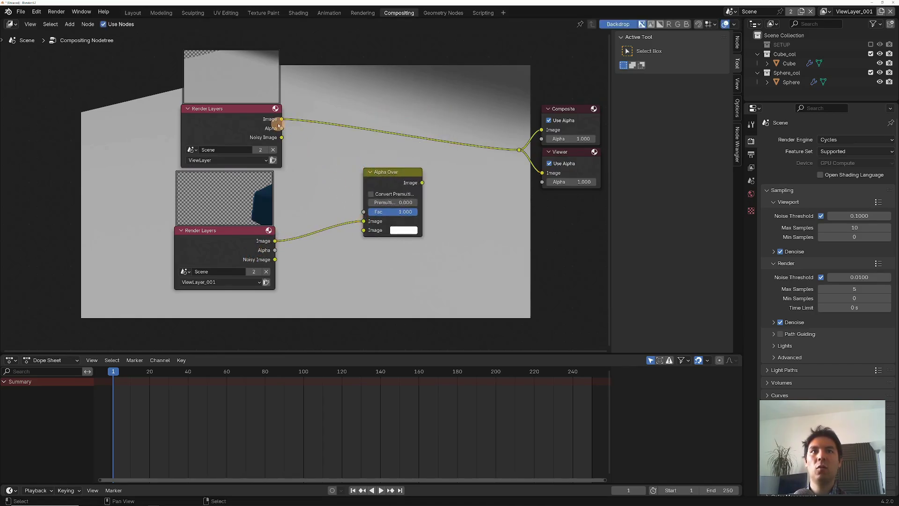
pyautogui.moveTo(282, 119); pyautogui.dragTo(363, 230)
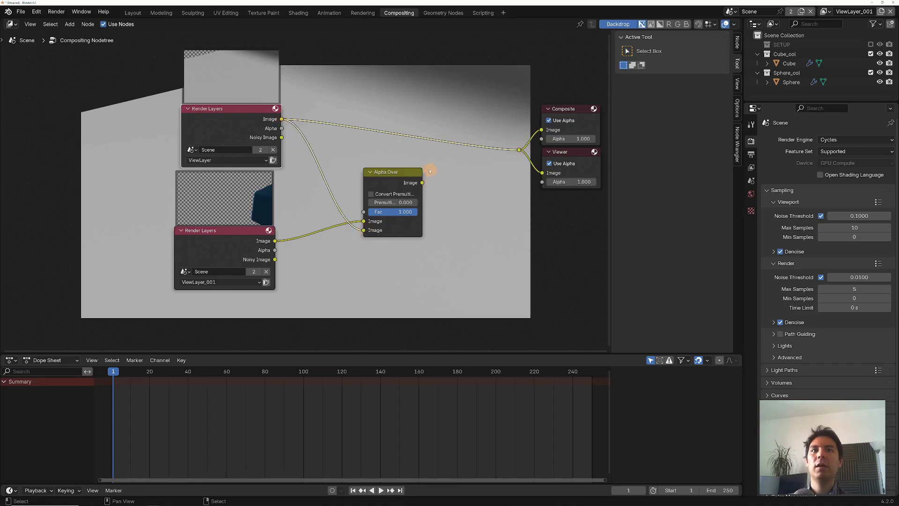
pyautogui.moveTo(428, 185); pyautogui.dragTo(521, 150)
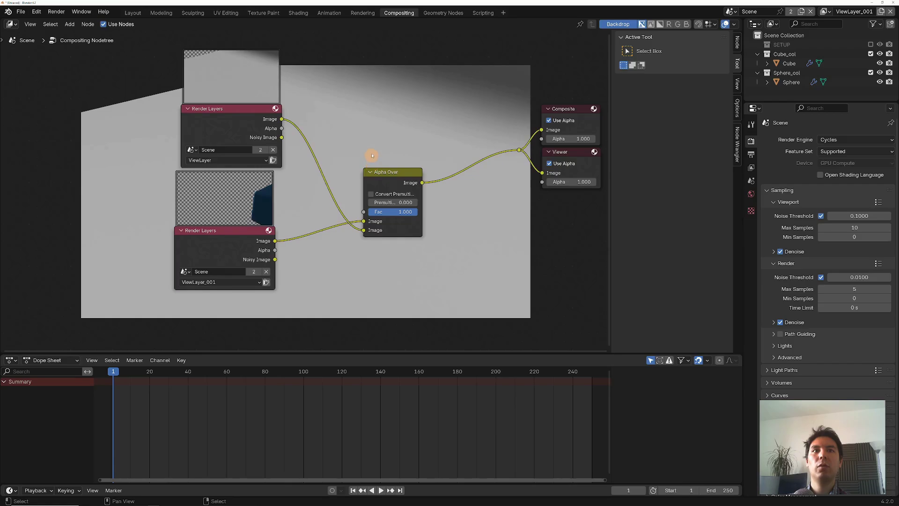
# - Swap the Alpha Over inputs so ViewLayer feeds the first Image socket and ViewLayer_001 feeds the second
pyautogui.moveTo(372, 156); pyautogui.dragTo(350, 229, button='middle')
pyautogui.moveTo(341, 311); pyautogui.dragTo(341, 302)
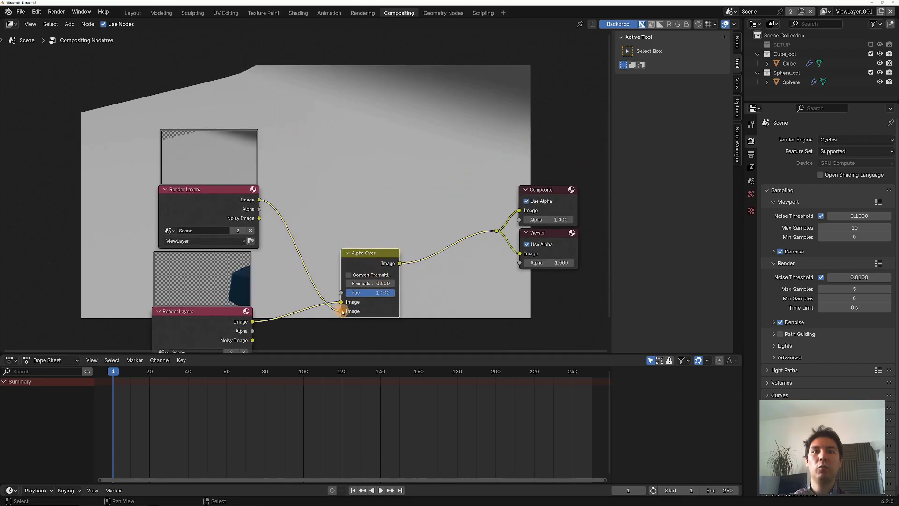
pyautogui.moveTo(254, 320); pyautogui.dragTo(342, 312)
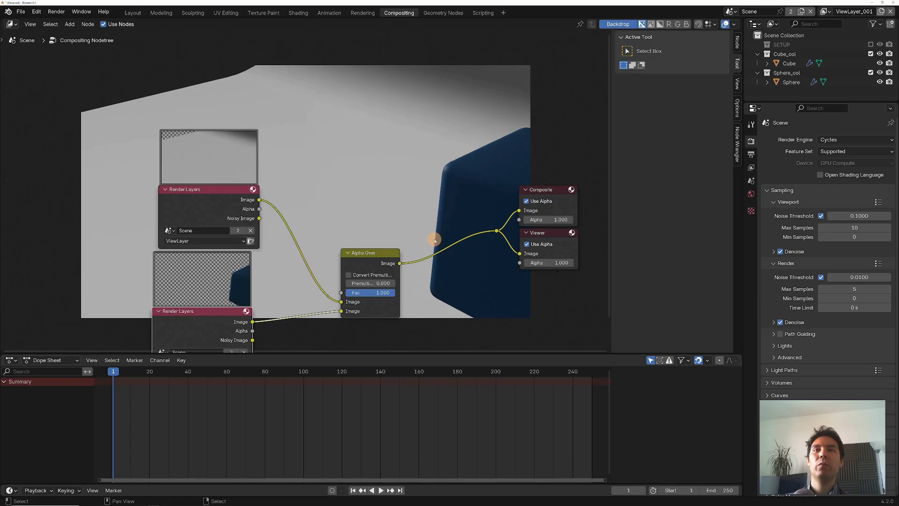
pyautogui.moveTo(437, 189); pyautogui.dragTo(461, 278, button='middle')
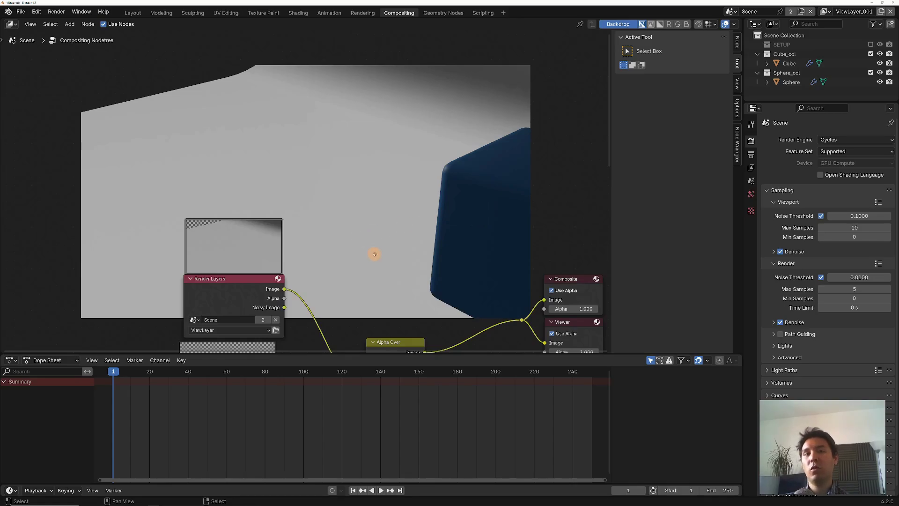
pyautogui.moveTo(375, 254); pyautogui.dragTo(367, 80, button='middle')
# - In the Layout workspace, make ViewLayer active and include the Cube_col and Sphere_col collections in it
pyautogui.click(129, 14)
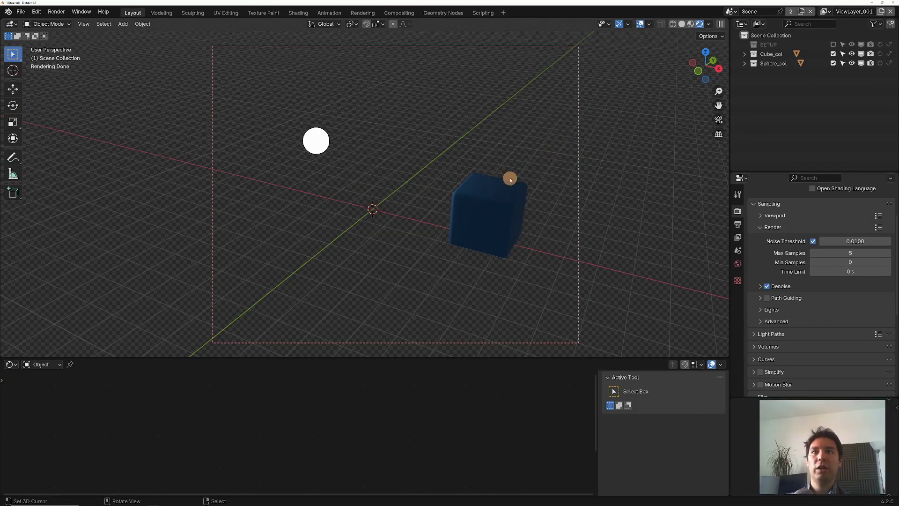
pyautogui.click(825, 9)
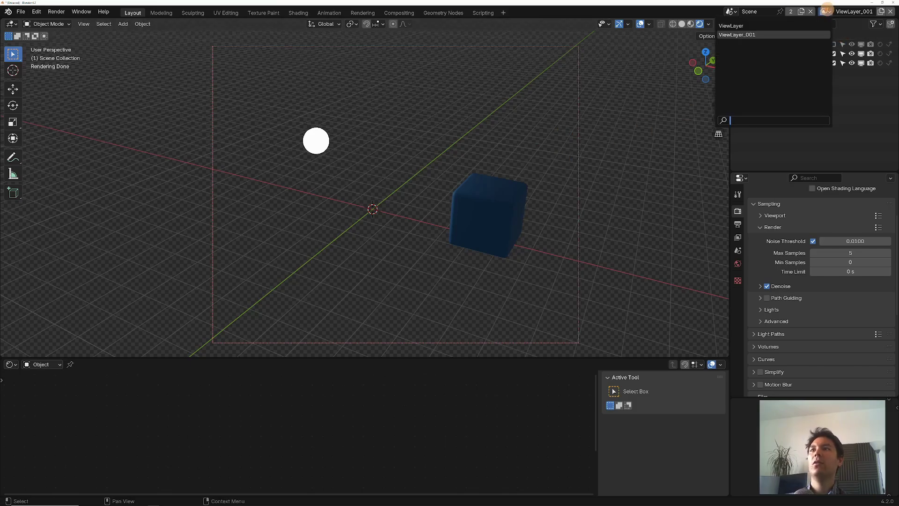
pyautogui.click(751, 27)
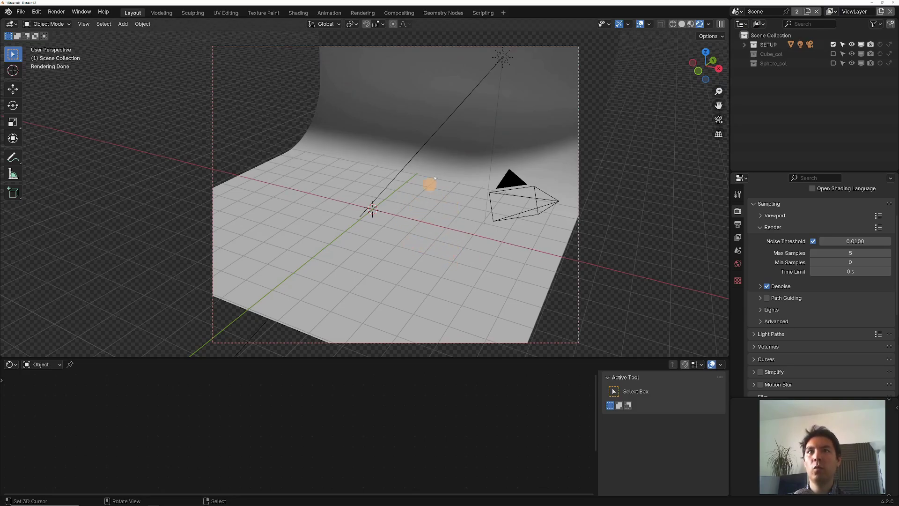
pyautogui.click(834, 54)
pyautogui.click(834, 63)
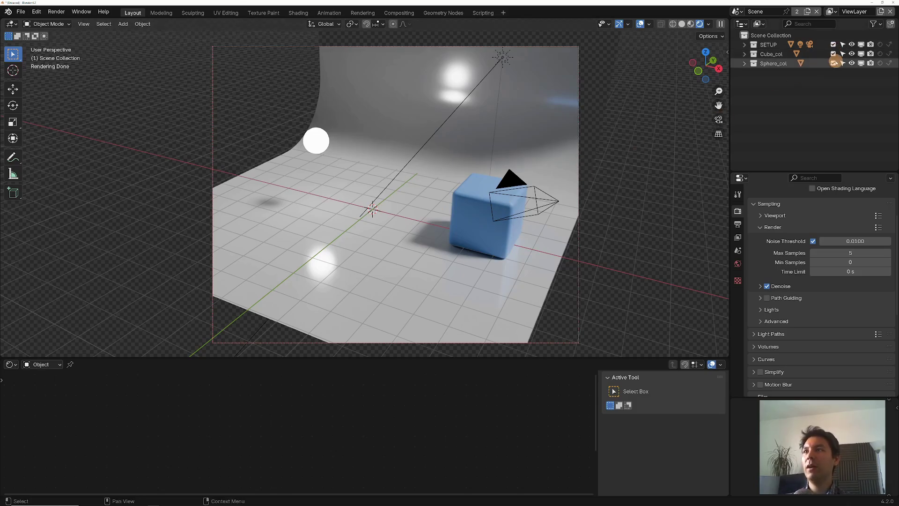
# - Set the Cube_col and Sphere_col collections to Indirect Only in ViewLayer
pyautogui.click(890, 55)
pyautogui.click(890, 64)
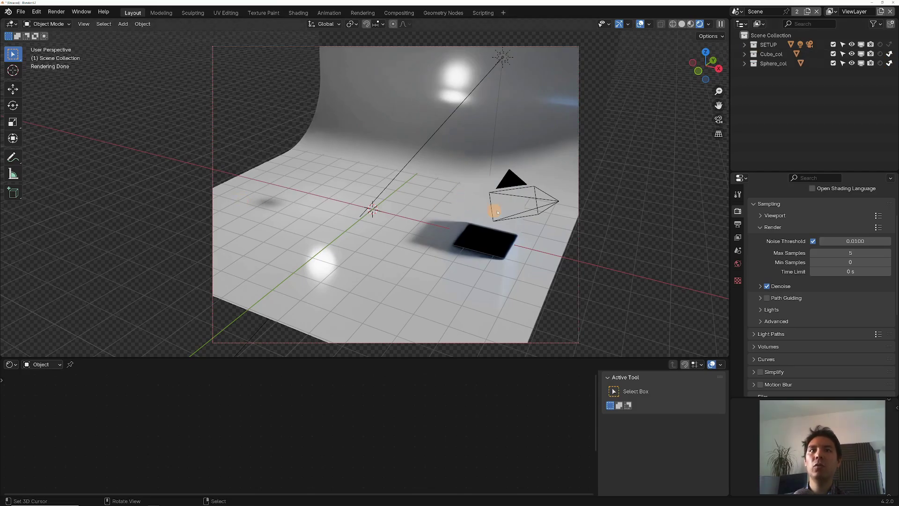
pyautogui.click(889, 54)
pyautogui.click(888, 64)
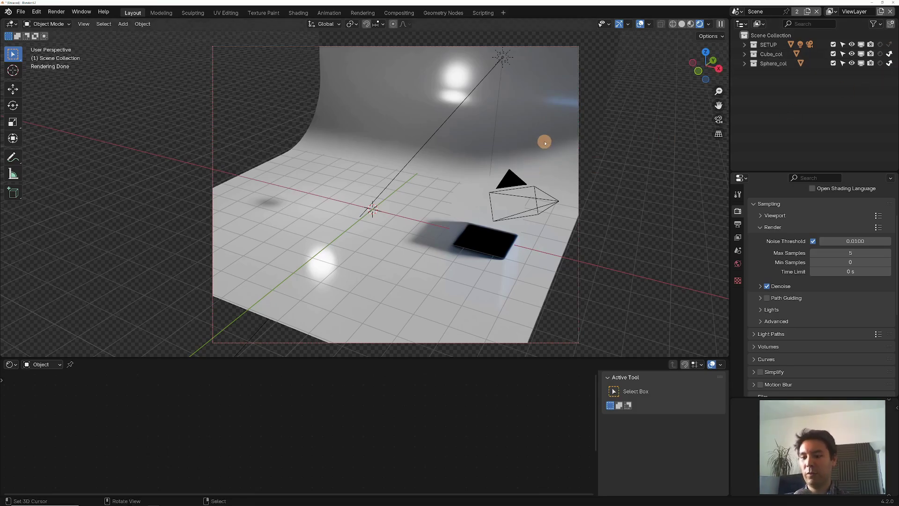
# - Render both view layers, render again from the Compositing workspace and inspect the combined Composite image
pyautogui.press('F12')
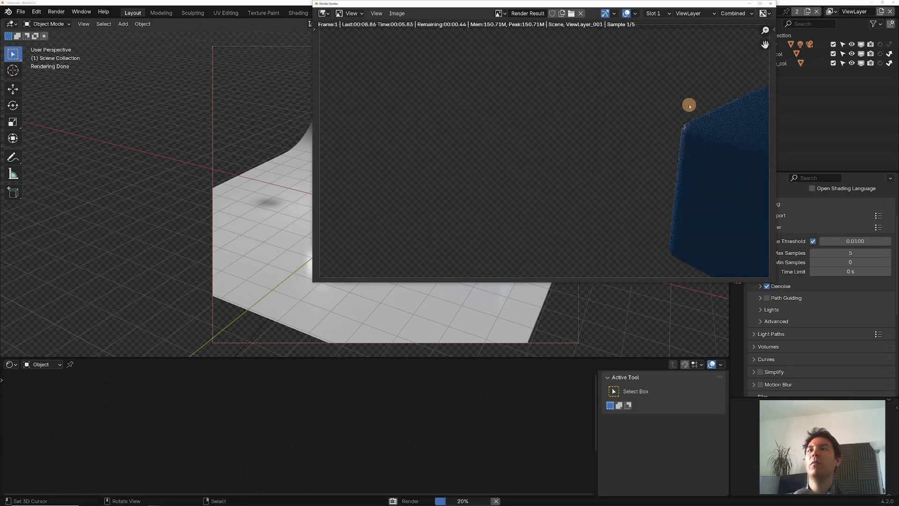
pyautogui.click(770, 3)
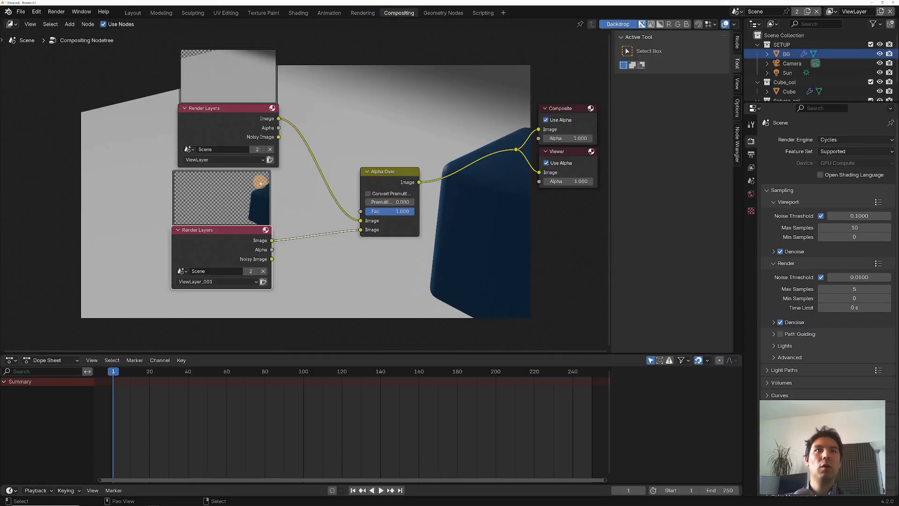
pyautogui.moveTo(331, 160); pyautogui.dragTo(337, 181, button='middle')
pyautogui.press('F12')
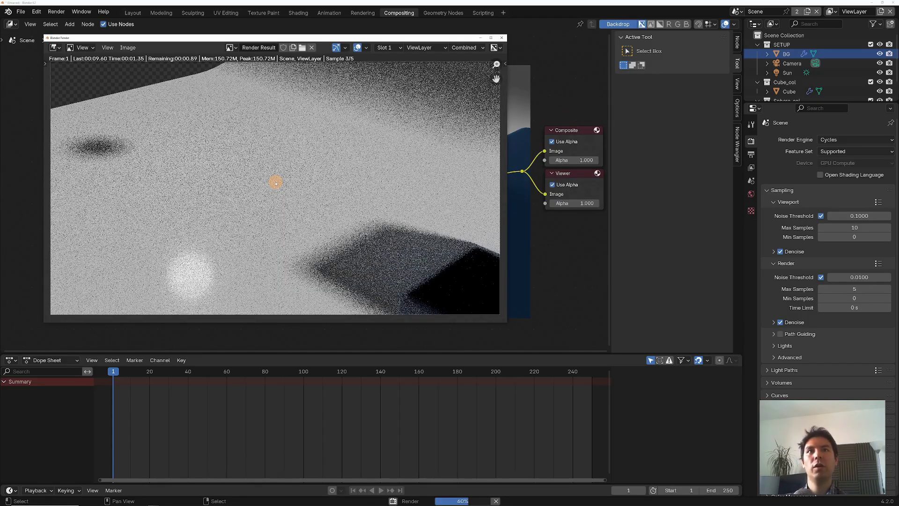
pyautogui.moveTo(330, 38); pyautogui.dragTo(621, 74)
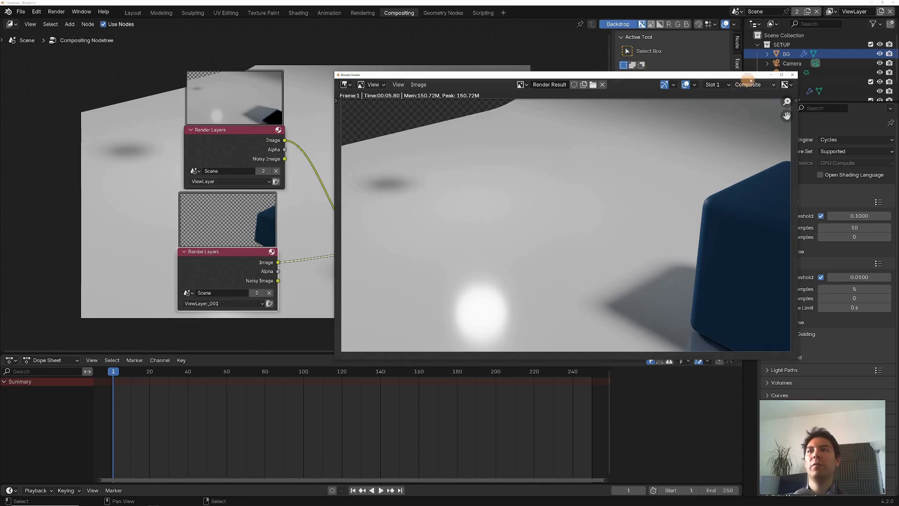
pyautogui.moveTo(755, 72); pyautogui.dragTo(509, 49)
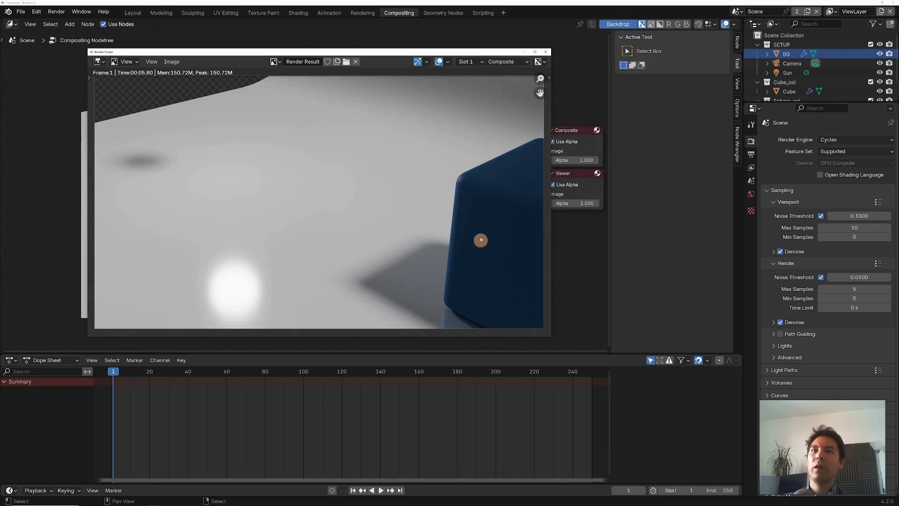
pyautogui.click(545, 52)
# - Make ViewLayer_001 active in the Layout workspace, and include and expand its SETUP collection
pyautogui.click(132, 13)
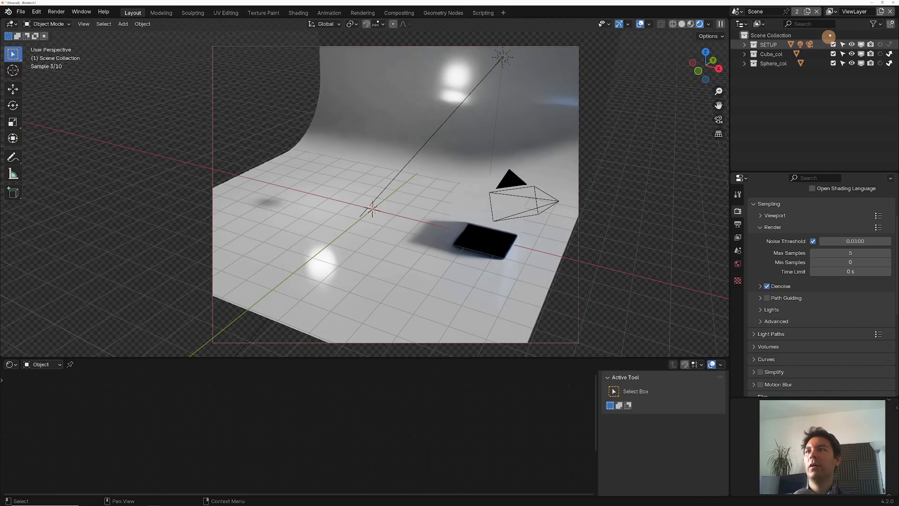
pyautogui.click(831, 11)
pyautogui.click(796, 37)
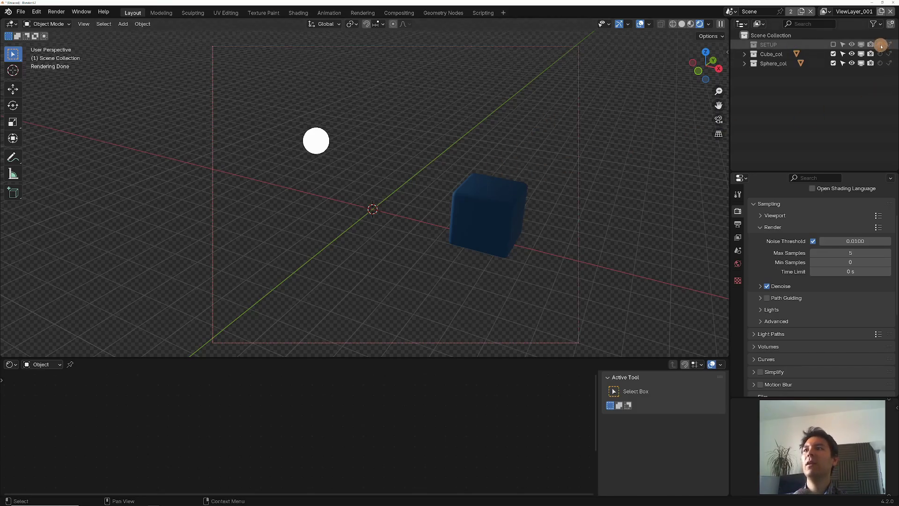
pyautogui.click(833, 44)
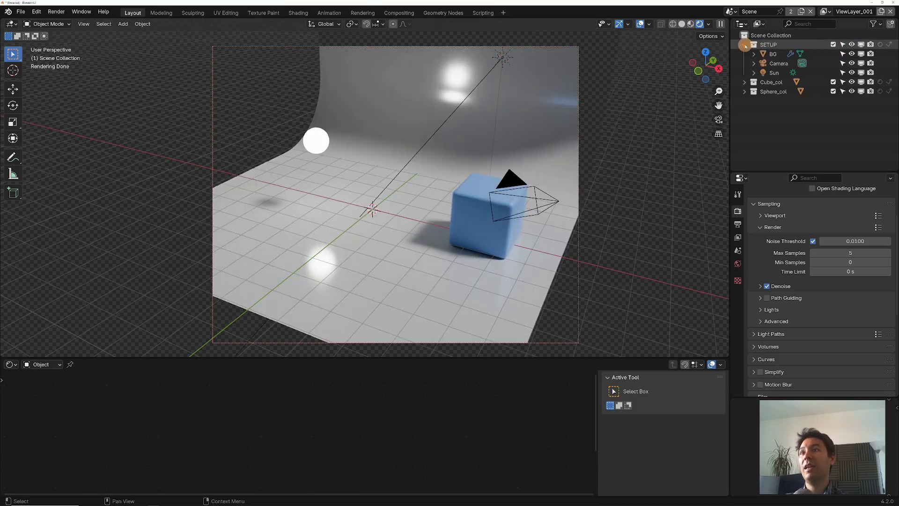
pyautogui.click(744, 45)
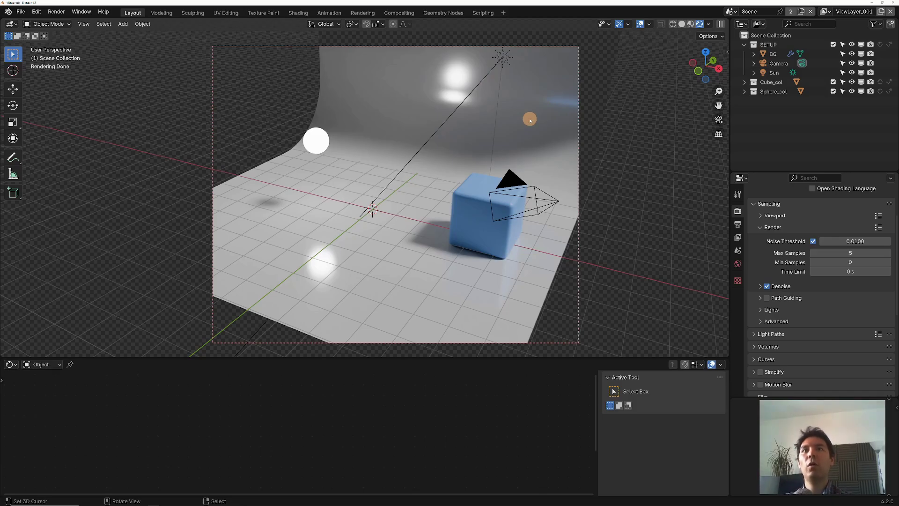
# - Try Holdout on the SETUP collection in ViewLayer_001, replace it with Indirect Only and inspect the cube and sphere
pyautogui.click(880, 45)
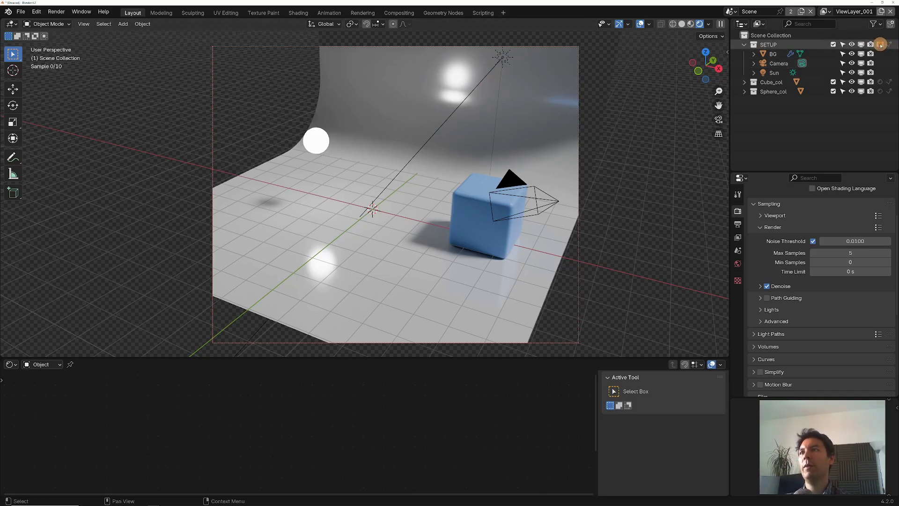
pyautogui.click(892, 44)
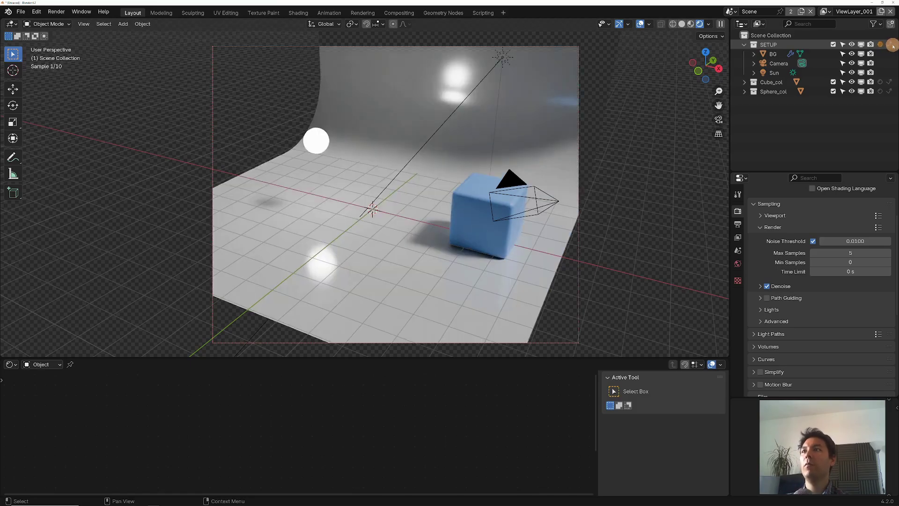
pyautogui.click(891, 45)
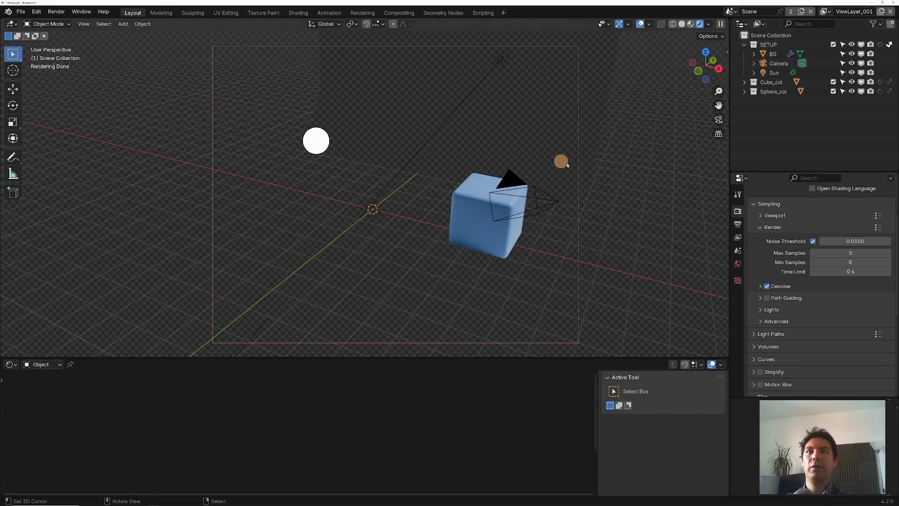
pyautogui.moveTo(560, 160); pyautogui.dragTo(523, 141, button='middle')
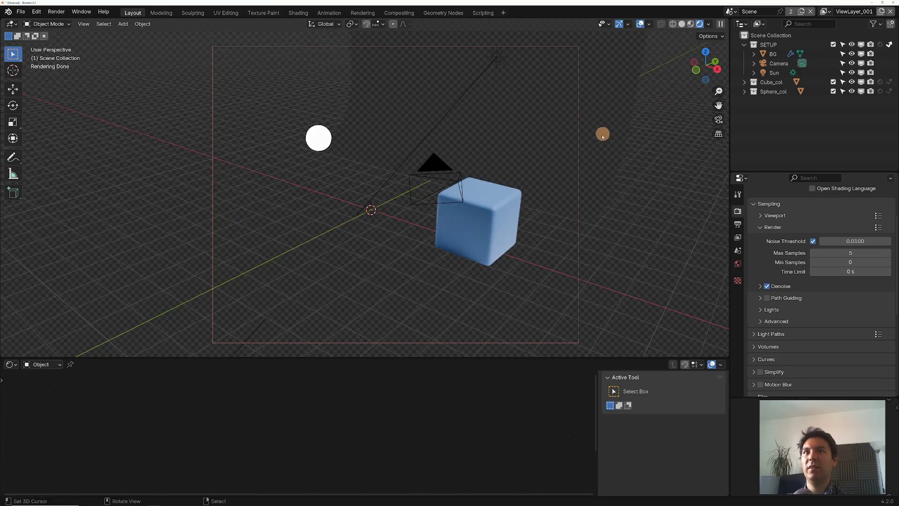
pyautogui.moveTo(484, 223); pyautogui.dragTo(463, 220, button='middle')
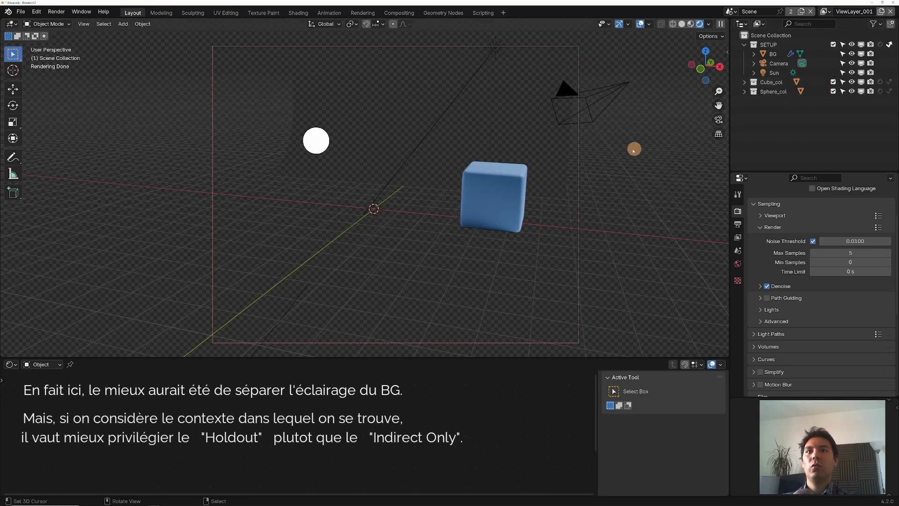
pyautogui.moveTo(633, 151); pyautogui.dragTo(552, 151, button='middle')
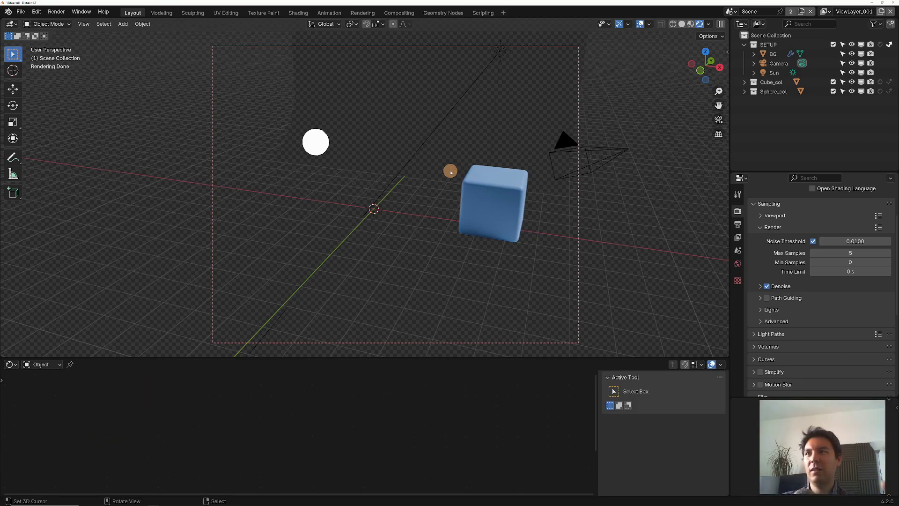
# - Turn on Holdout for the SETUP collection in ViewLayer_001
pyautogui.click(881, 44)
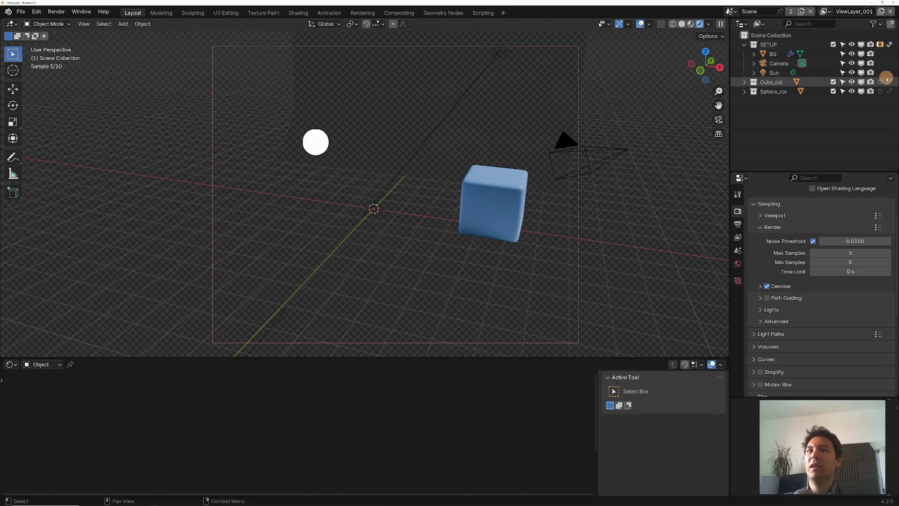